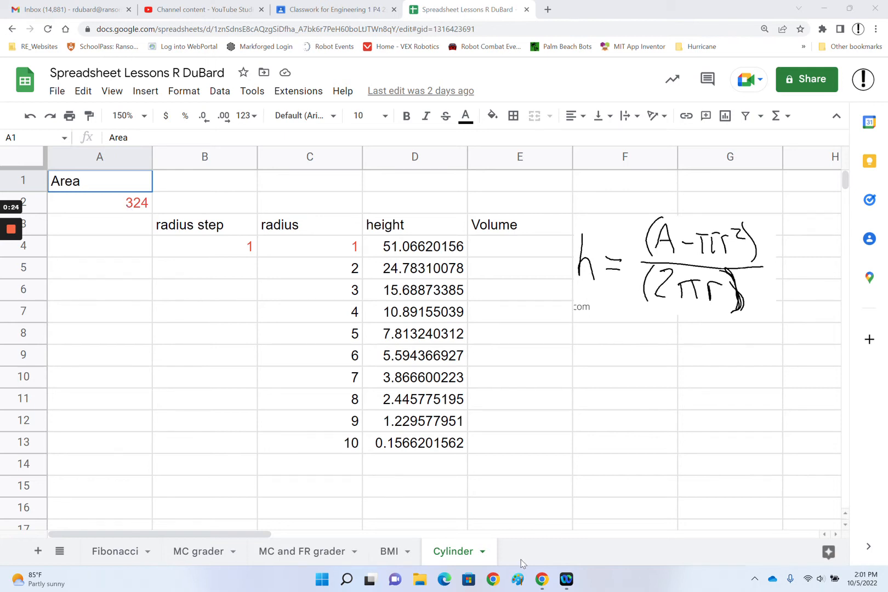
- Switch to Paint, open the recent image cylinder-volume-surface-area-formula adjusted.png and choose the Pencil tool
{"action": "left_click", "coordinate": [518, 582]}
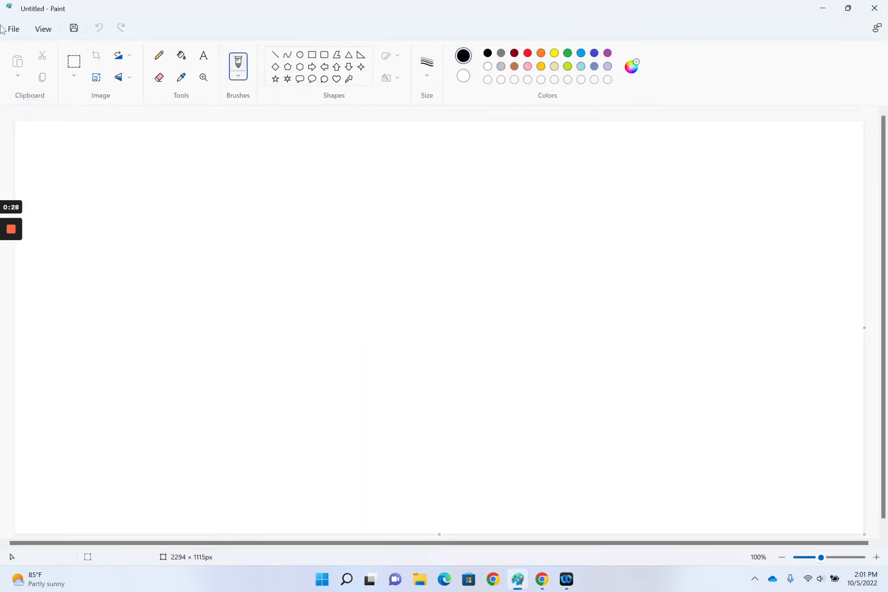
{"action": "left_click", "coordinate": [14, 30]}
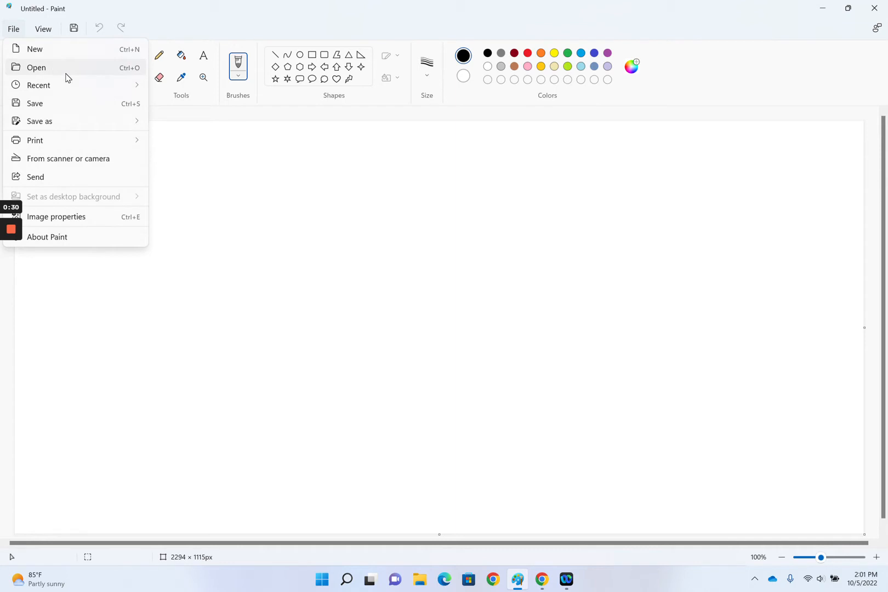
{"action": "mouse_move", "coordinate": [94, 84]}
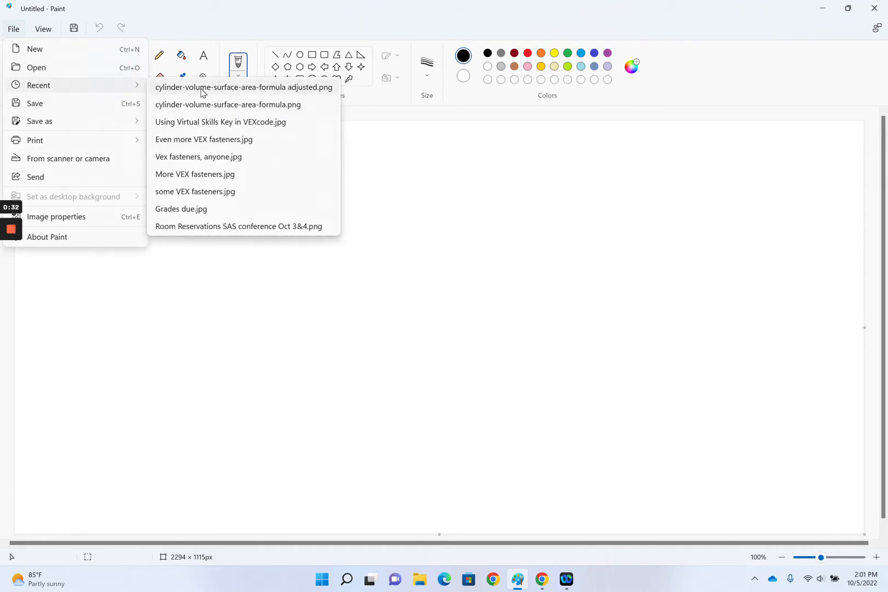
{"action": "left_click", "coordinate": [203, 88]}
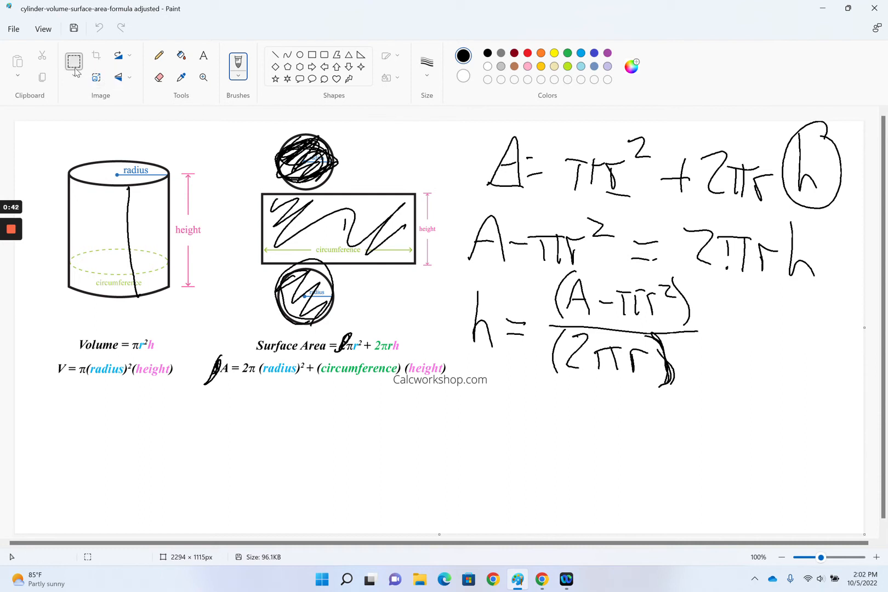
{"action": "left_click", "coordinate": [158, 56]}
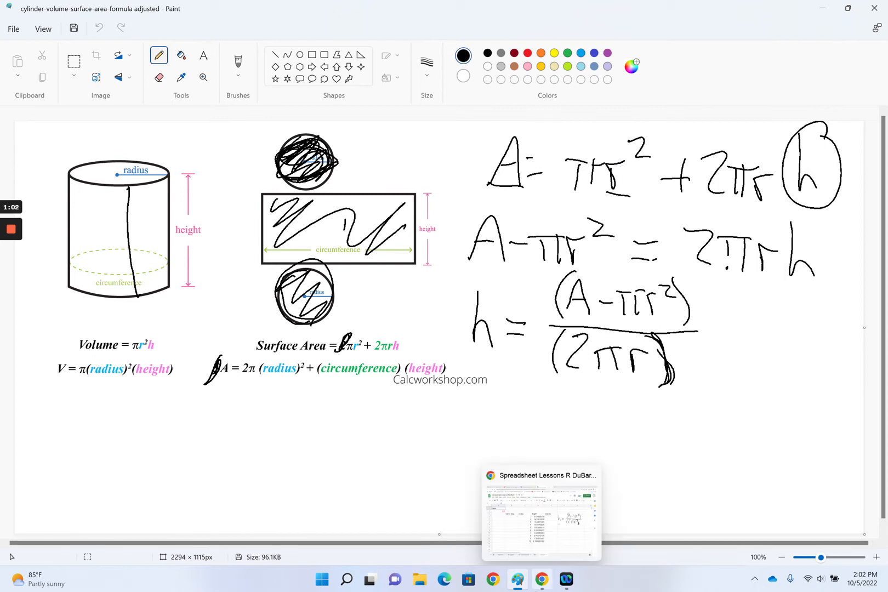
- Return to the Cylinder sheet in Chrome and review the area, first radius and first height formula cells
{"action": "left_click", "coordinate": [541, 579]}
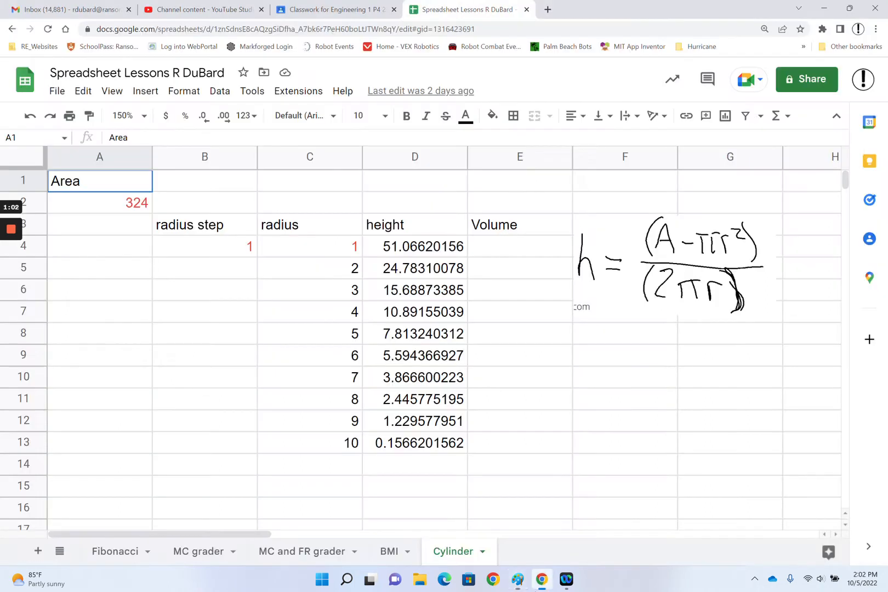
{"action": "left_click", "coordinate": [331, 256]}
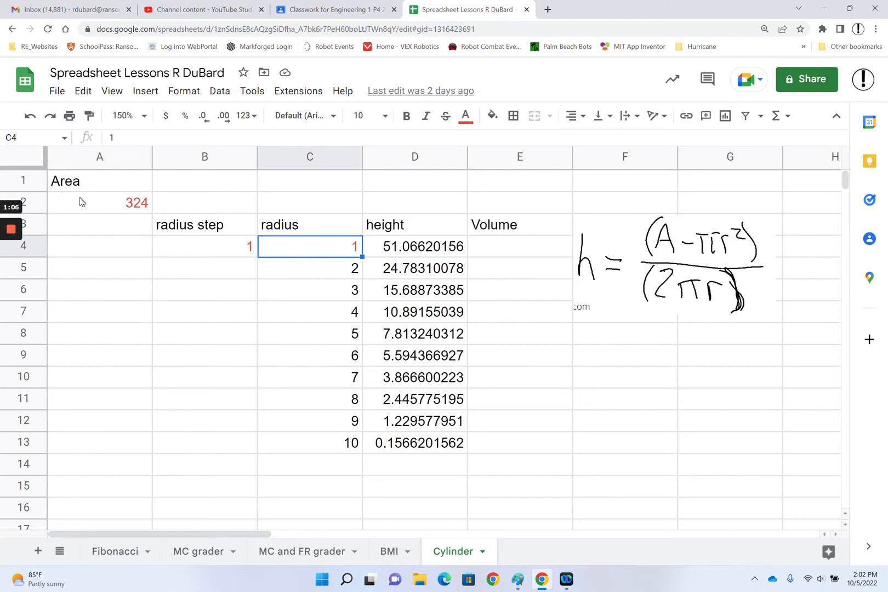
{"action": "left_click", "coordinate": [80, 200]}
{"action": "left_click", "coordinate": [336, 256]}
{"action": "left_click", "coordinate": [439, 246]}
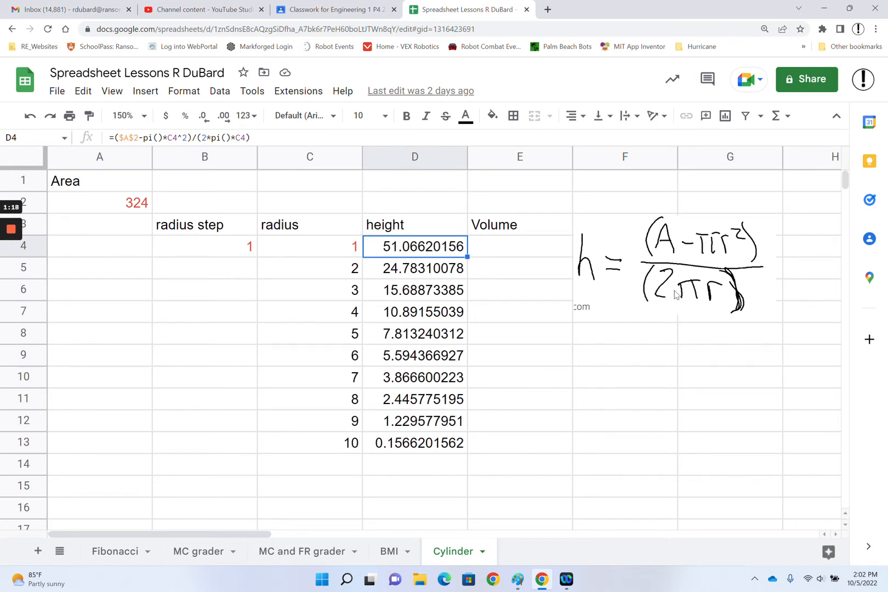
- Check the cylinder volume formula in the Paint image, and enter =pi()*C4^2*D4 in cell E4 of the Cylinder sheet
{"action": "left_click", "coordinate": [519, 580]}
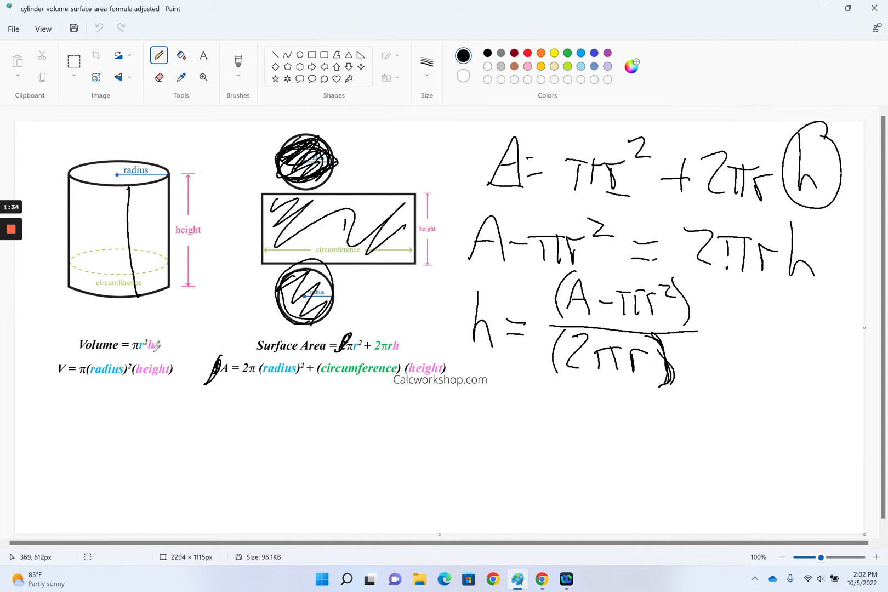
{"action": "left_click", "coordinate": [834, 15]}
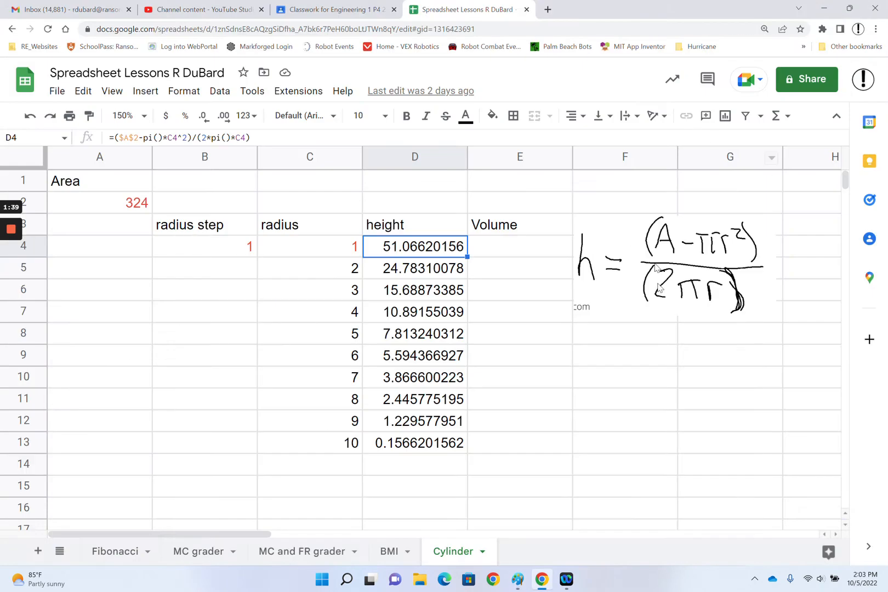
{"action": "left_click", "coordinate": [497, 255]}
{"action": "type", "text": "="}
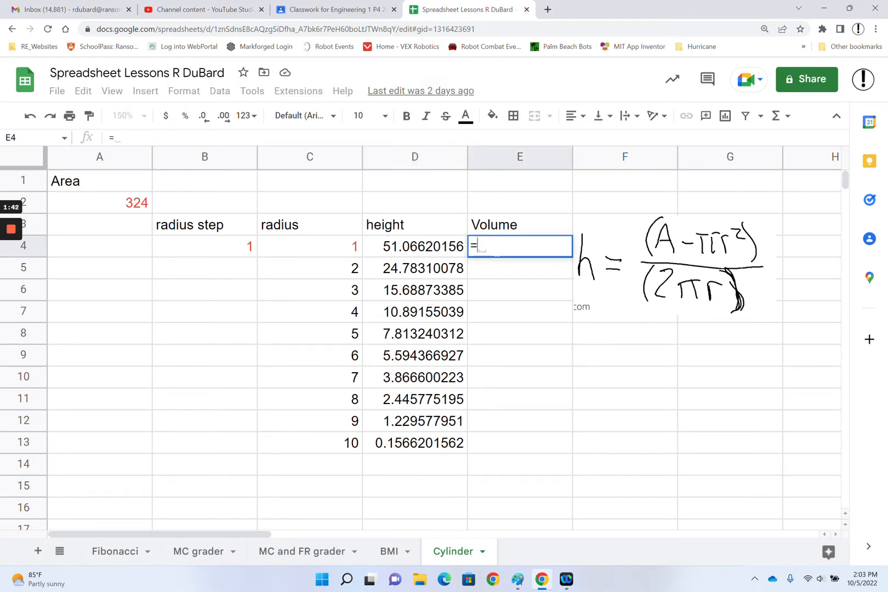
{"action": "type", "text": "pi()*"}
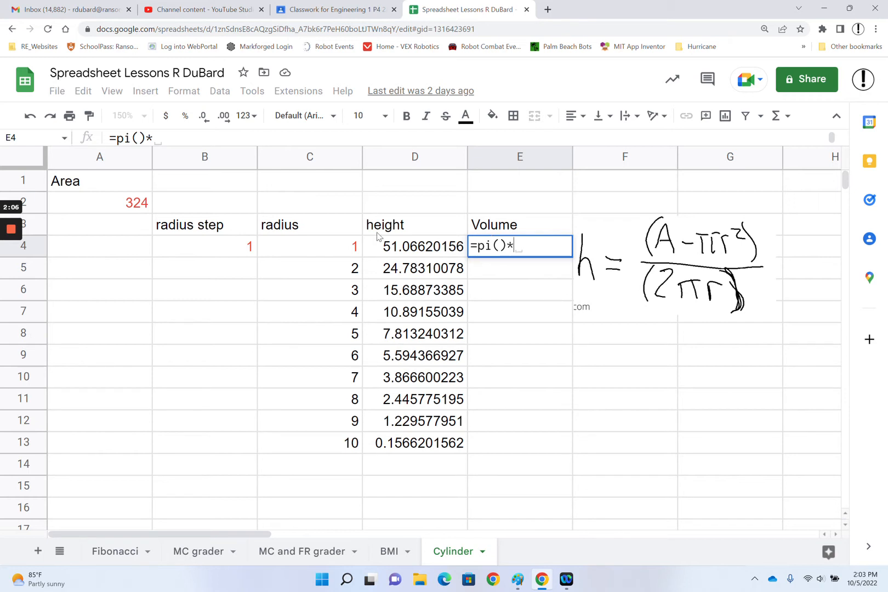
{"action": "left_click", "coordinate": [342, 248]}
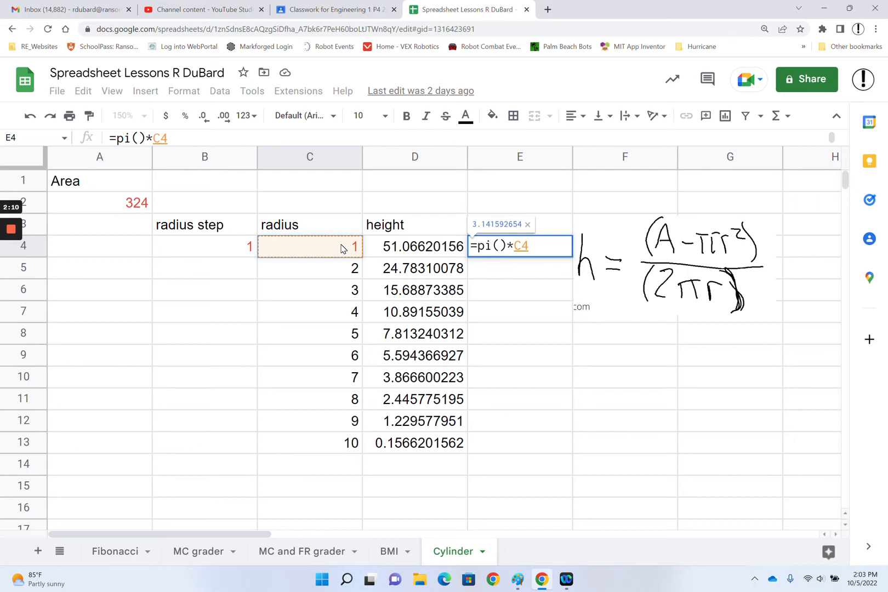
{"action": "type", "text": "^2"}
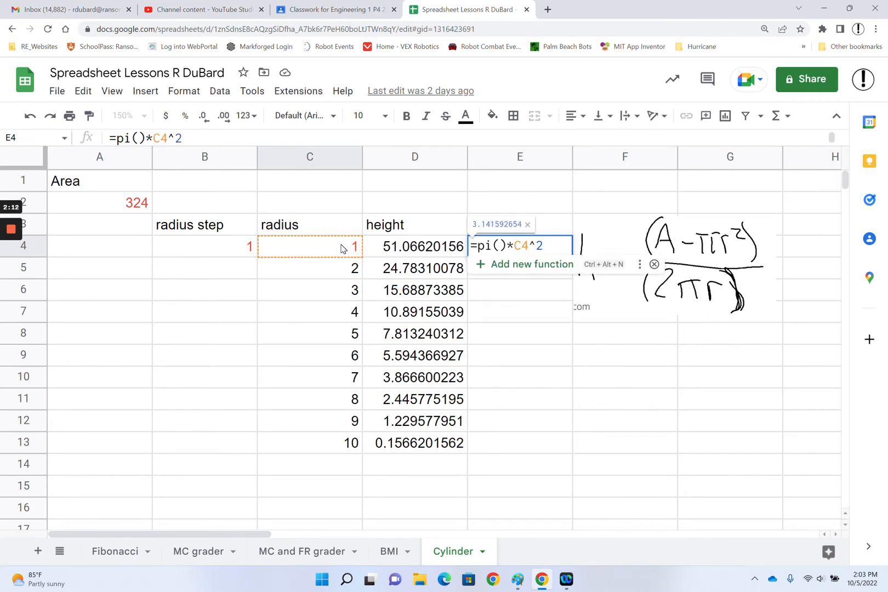
{"action": "type", "text": "*"}
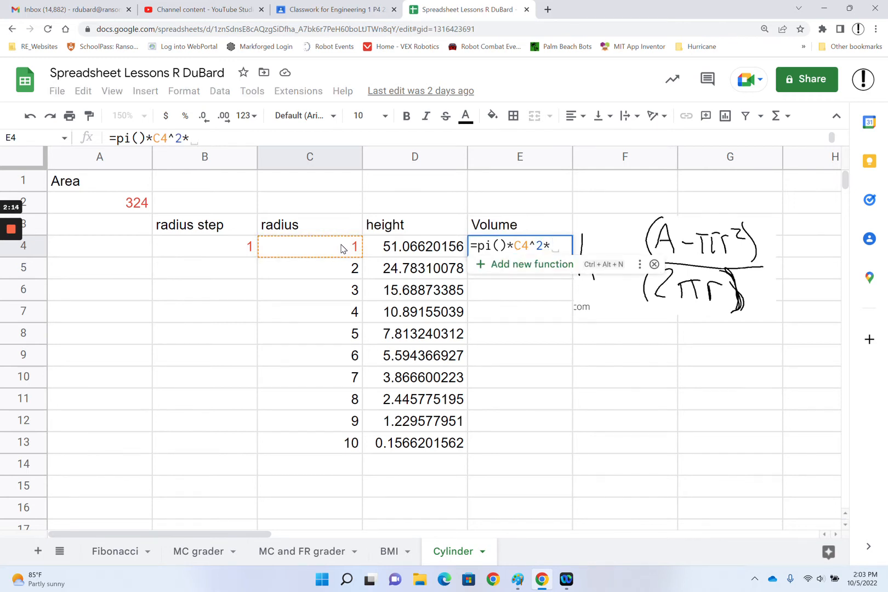
{"action": "left_click", "coordinate": [417, 248]}
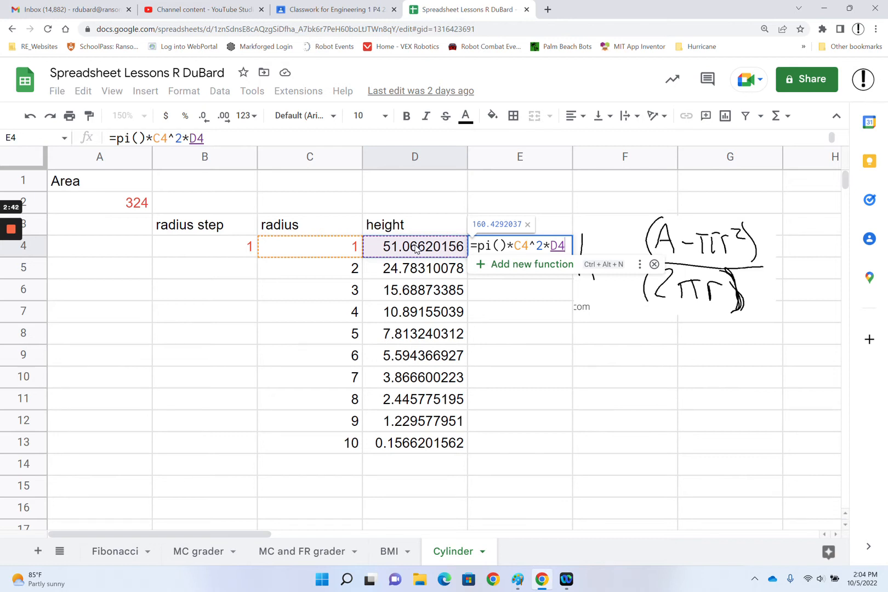
{"action": "key", "text": "Return"}
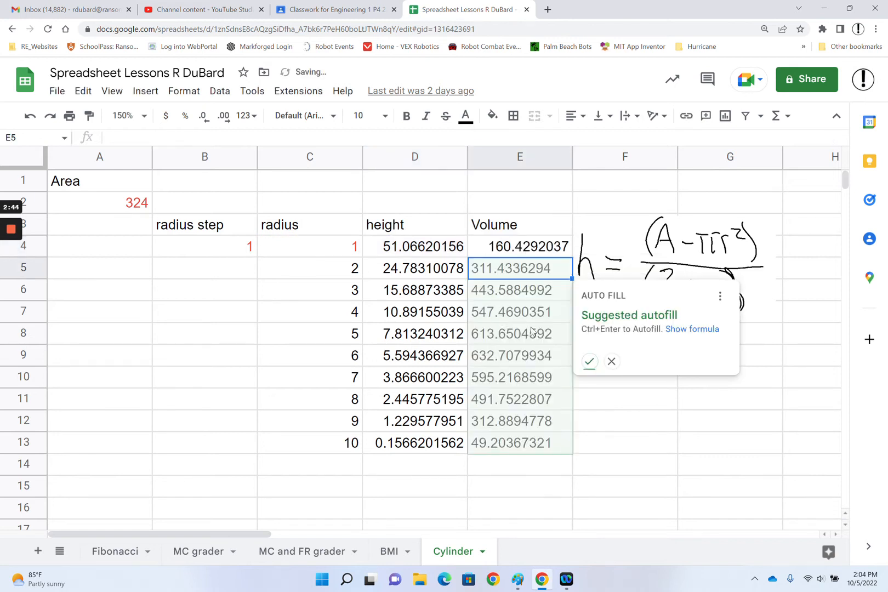
- Accept the suggested autofill of the volume formula for E5:E13, and inspect the formula in E13 without changing it
{"action": "left_click", "coordinate": [589, 362]}
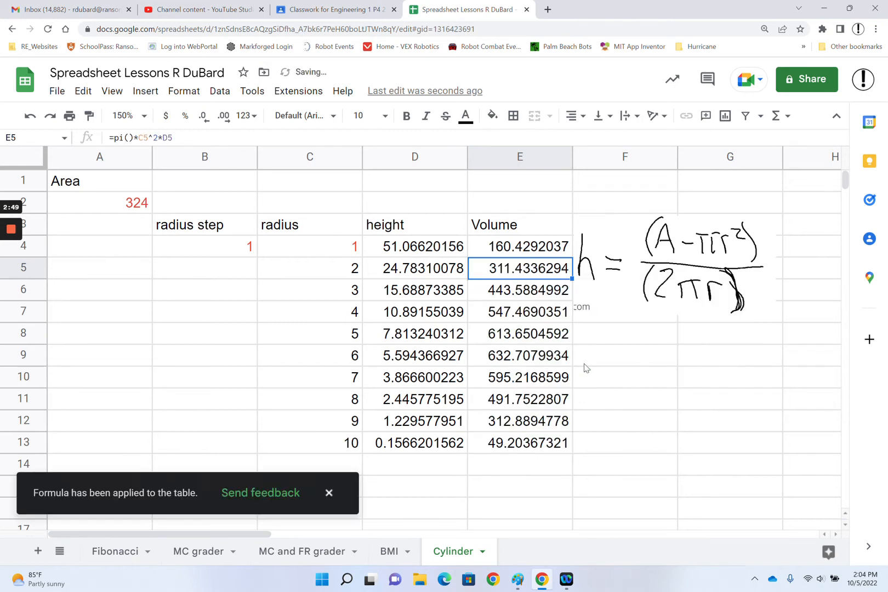
{"action": "left_click", "coordinate": [509, 444]}
{"action": "double_click", "coordinate": [509, 444]}
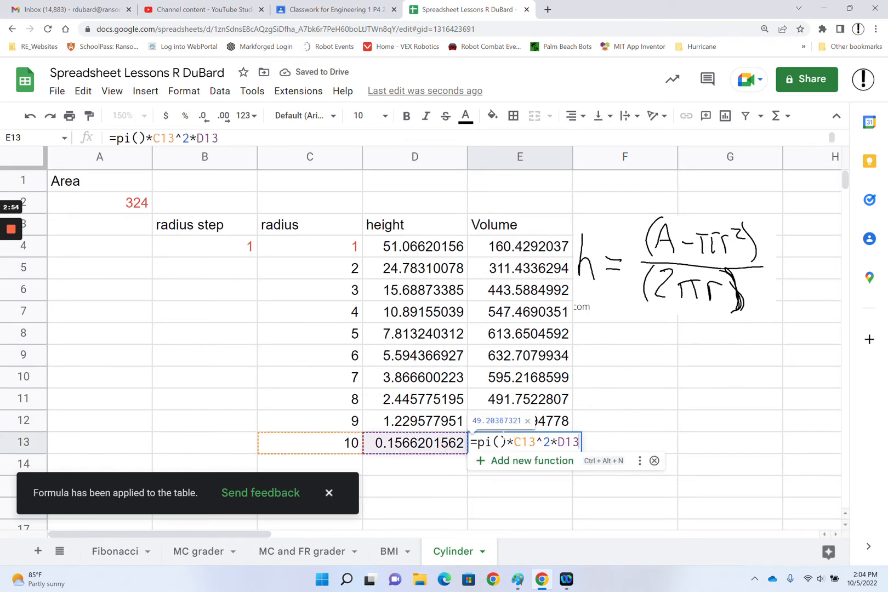
{"action": "key", "text": "Escape"}
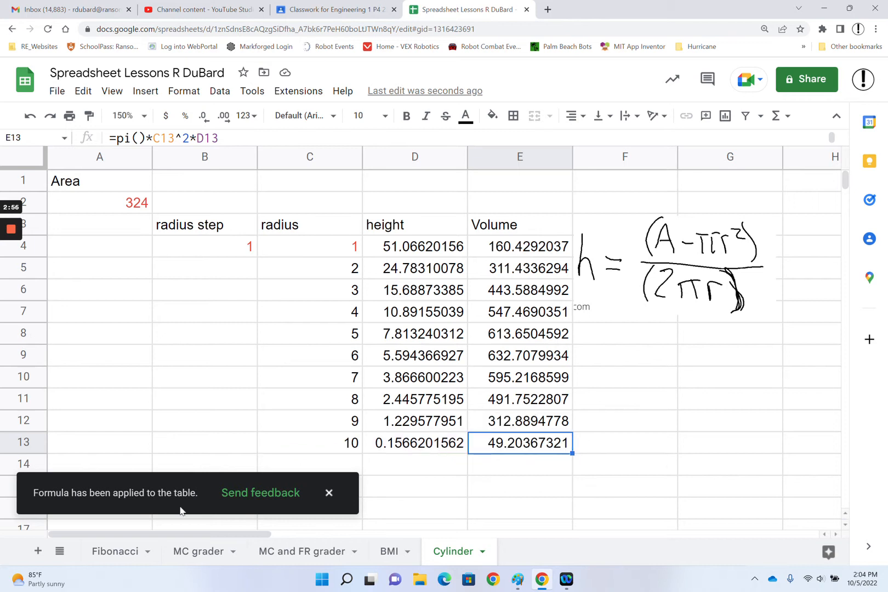
{"action": "left_click", "coordinate": [329, 493]}
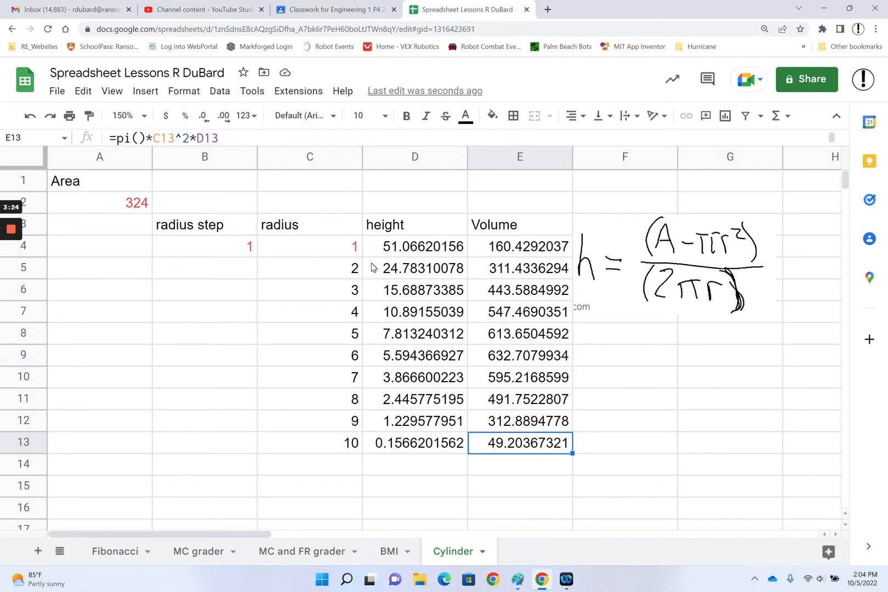
- Examine the Volume column for its maximum and compare the radius values on either side of that row
{"action": "left_click", "coordinate": [517, 360]}
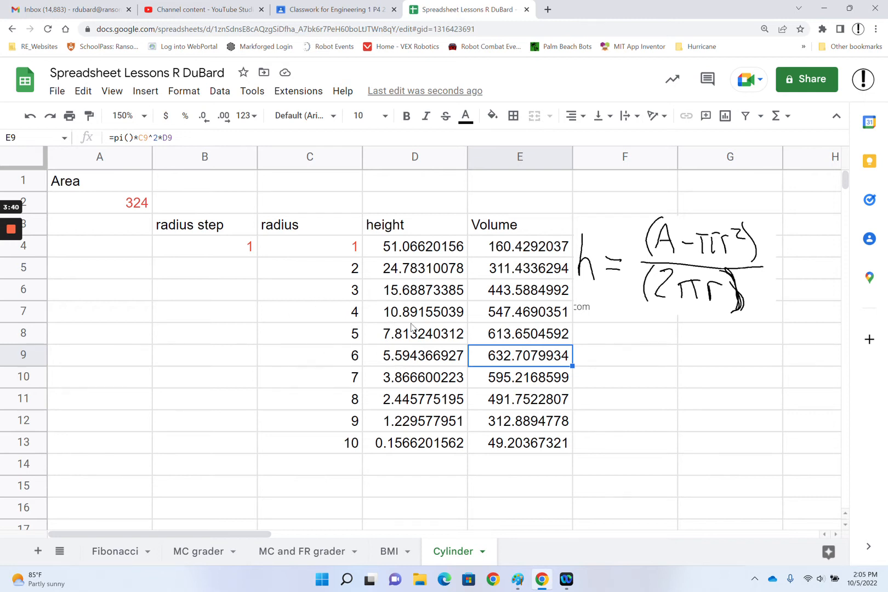
{"action": "left_click_drag", "start_coordinate": [433, 226], "coordinate": [522, 441]}
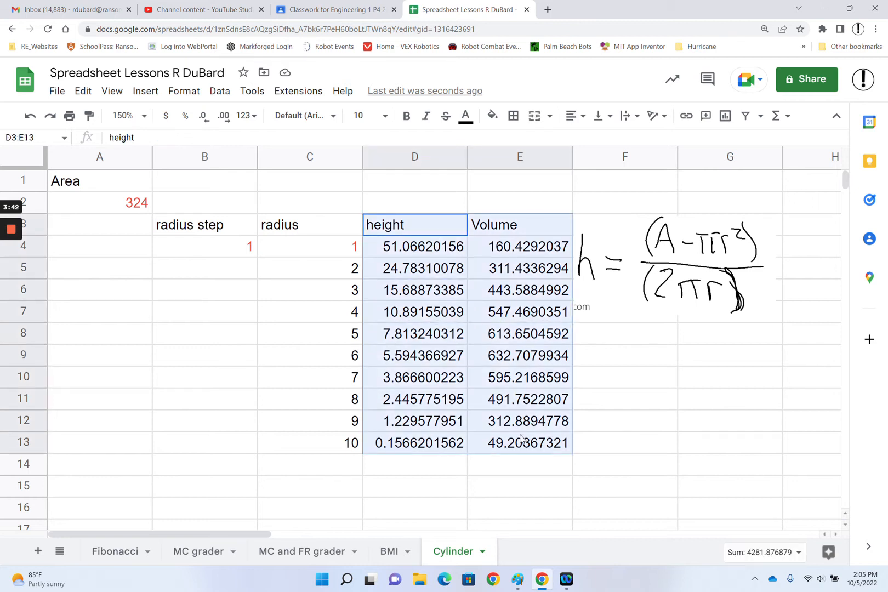
{"action": "left_click", "coordinate": [615, 398]}
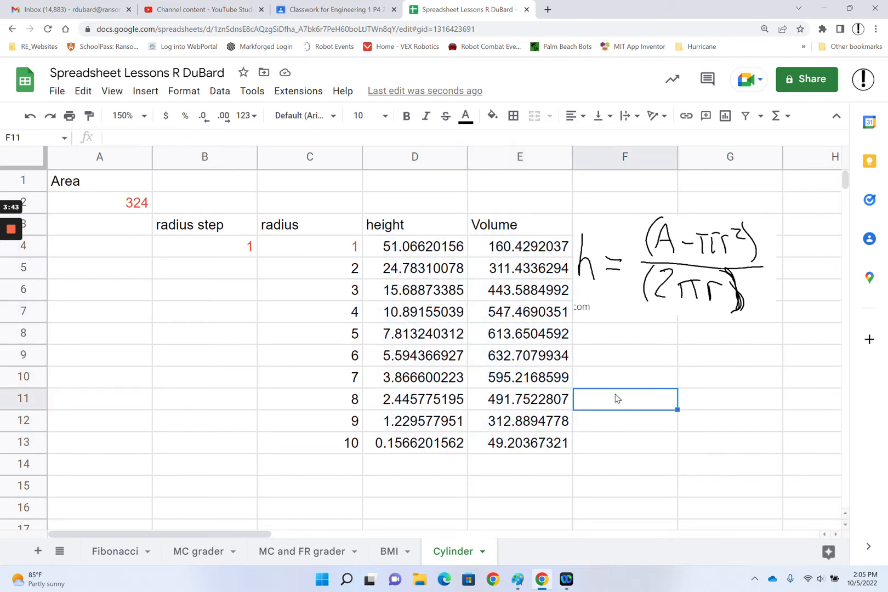
{"action": "left_click", "coordinate": [510, 357]}
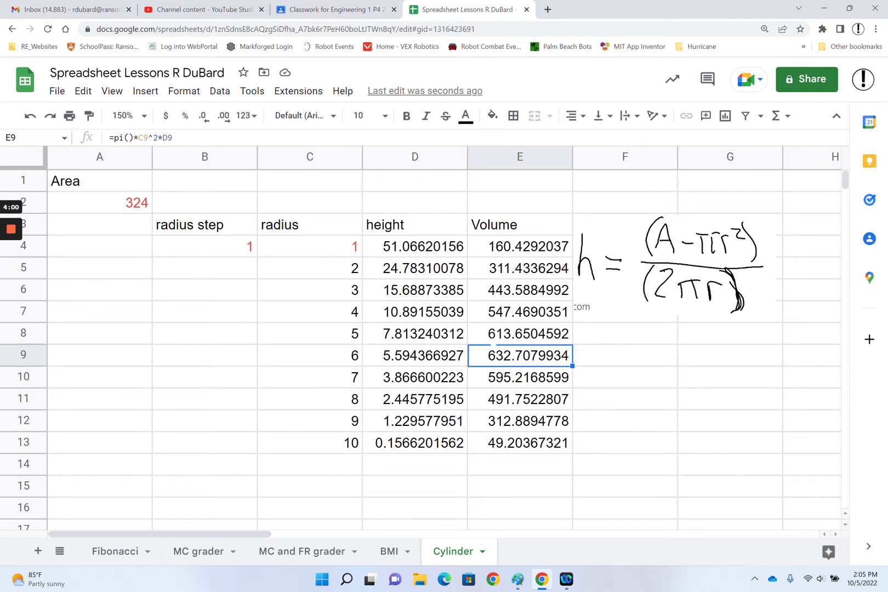
{"action": "left_click", "coordinate": [355, 339]}
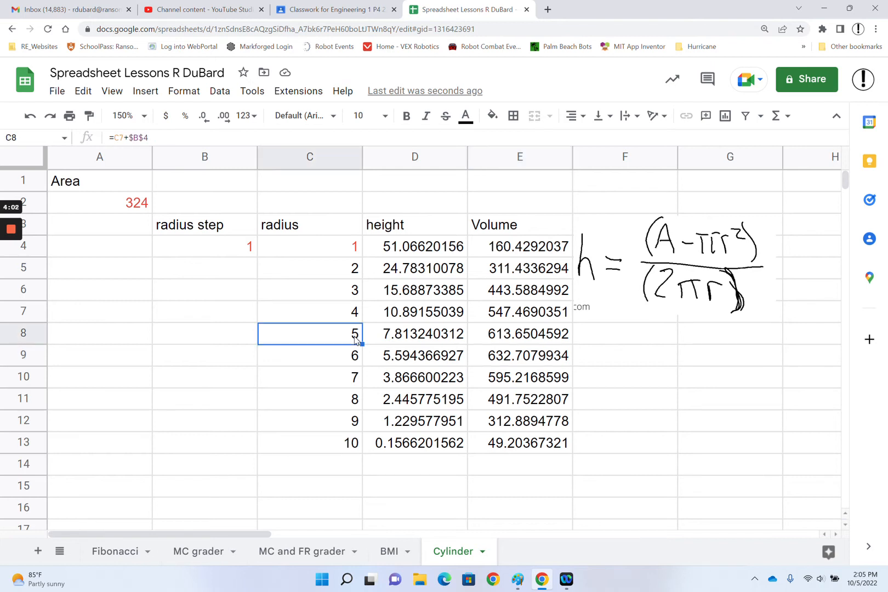
{"action": "left_click", "coordinate": [351, 379]}
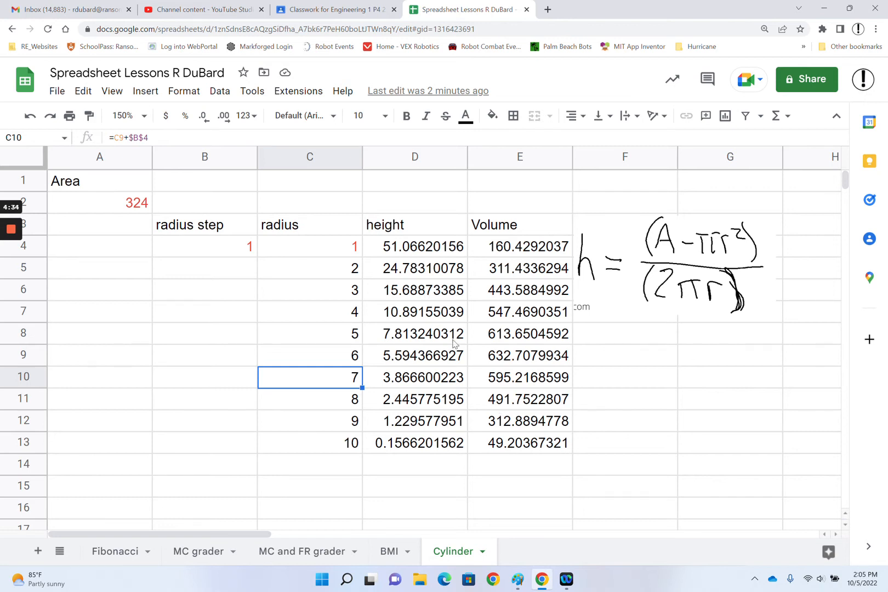
{"action": "left_click", "coordinate": [356, 337]}
{"action": "left_click", "coordinate": [354, 379]}
{"action": "left_click", "coordinate": [355, 338]}
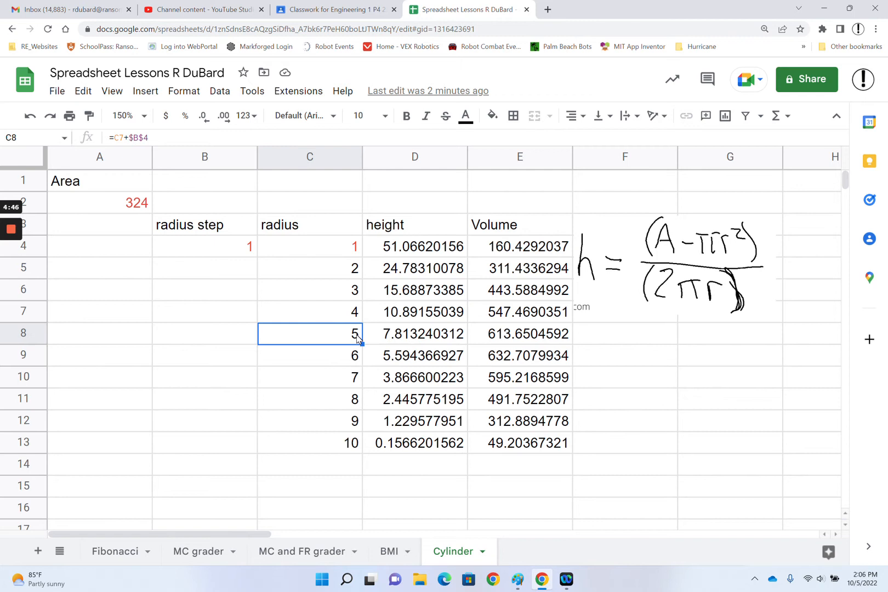
- Set the starting radius in C4 to 5 and review the recalculated values in C10:E13
{"action": "left_click", "coordinate": [355, 252]}
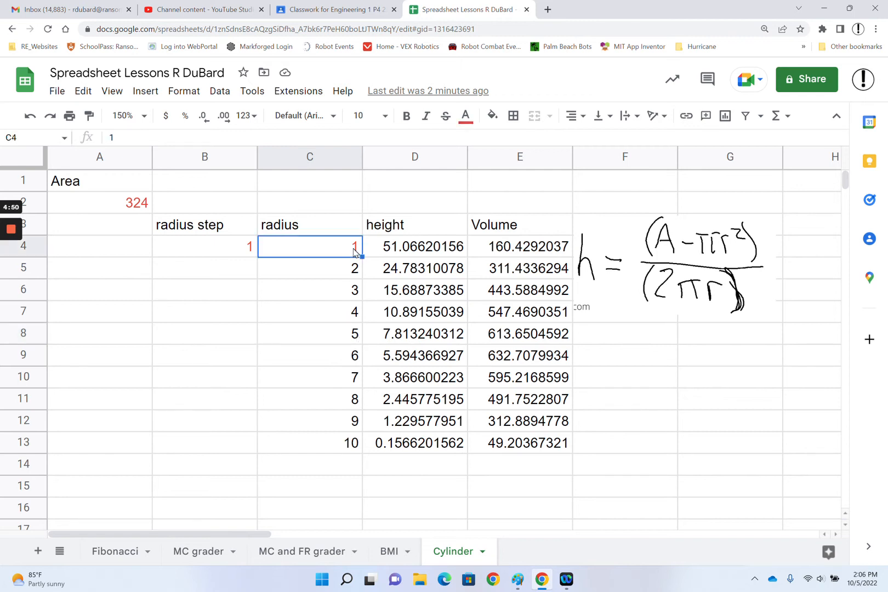
{"action": "type", "text": "5"}
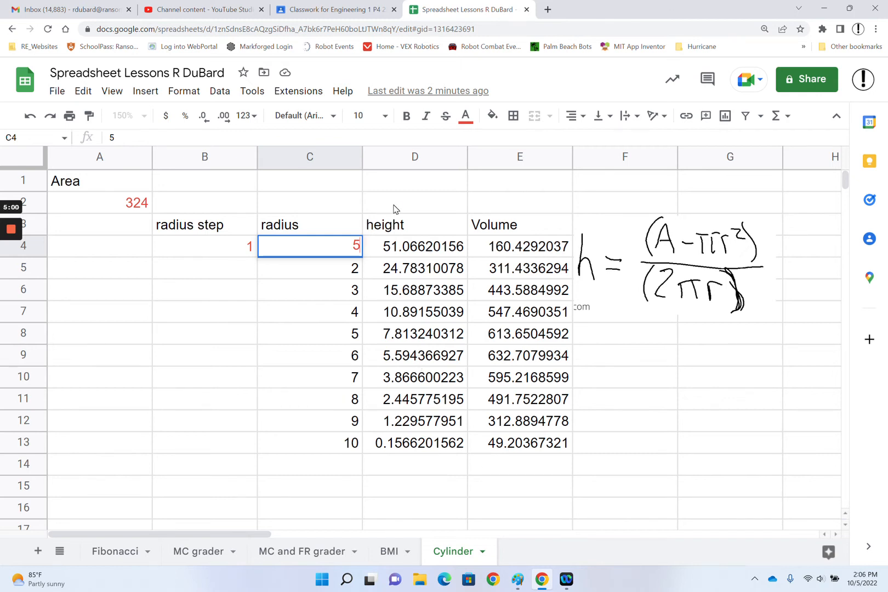
{"action": "key", "text": "Return"}
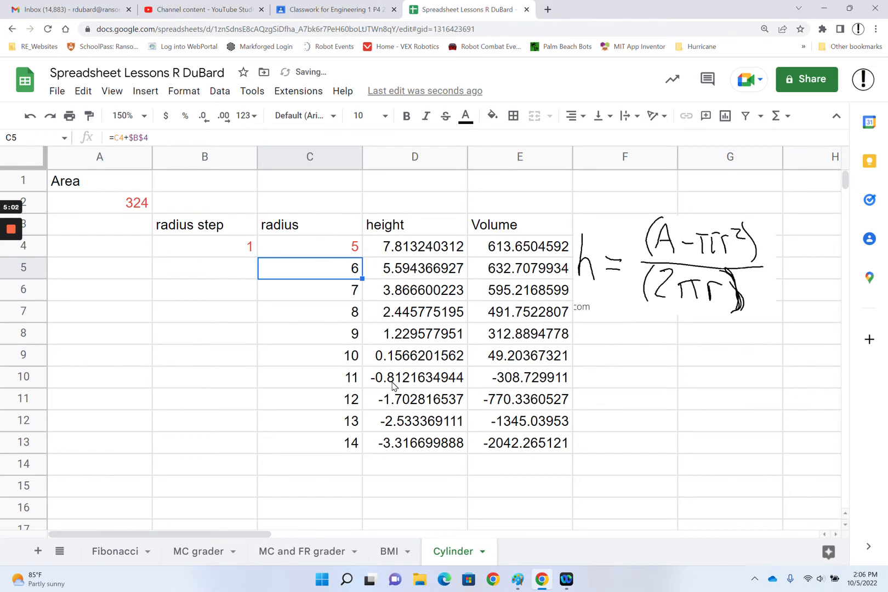
{"action": "left_click_drag", "start_coordinate": [346, 378], "coordinate": [518, 447]}
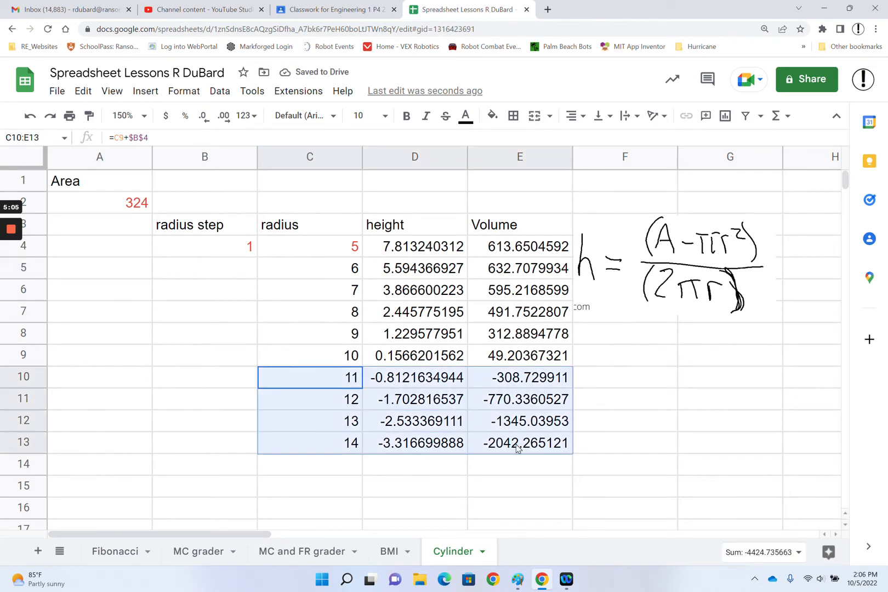
{"action": "left_click", "coordinate": [656, 388]}
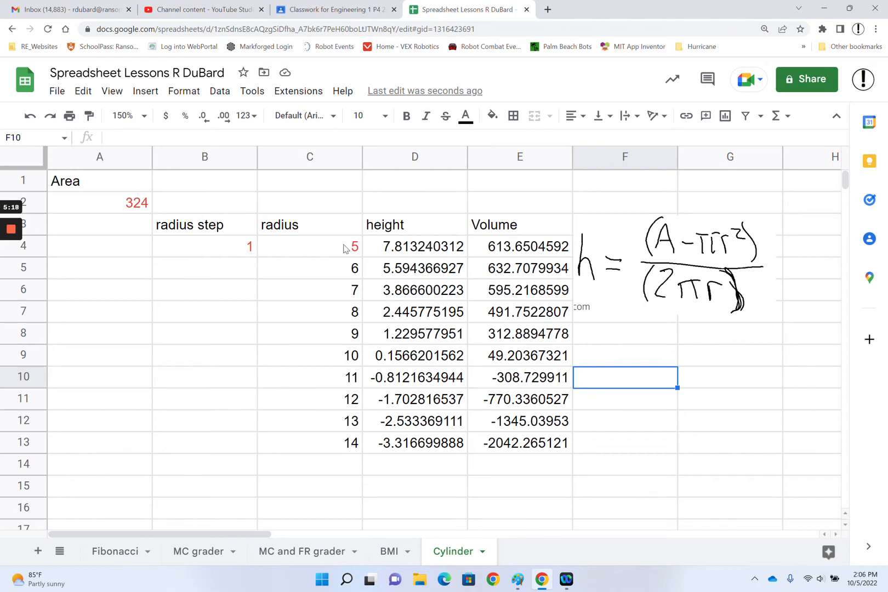
- Set the radius step in B4 to 0.2
{"action": "left_click", "coordinate": [239, 258]}
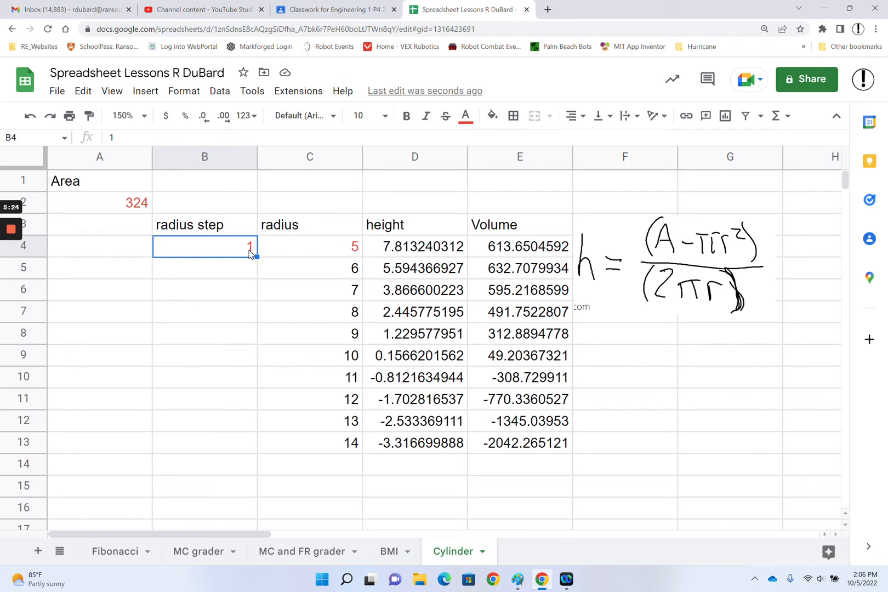
{"action": "type", "text": ".2"}
{"action": "key", "text": "Return"}
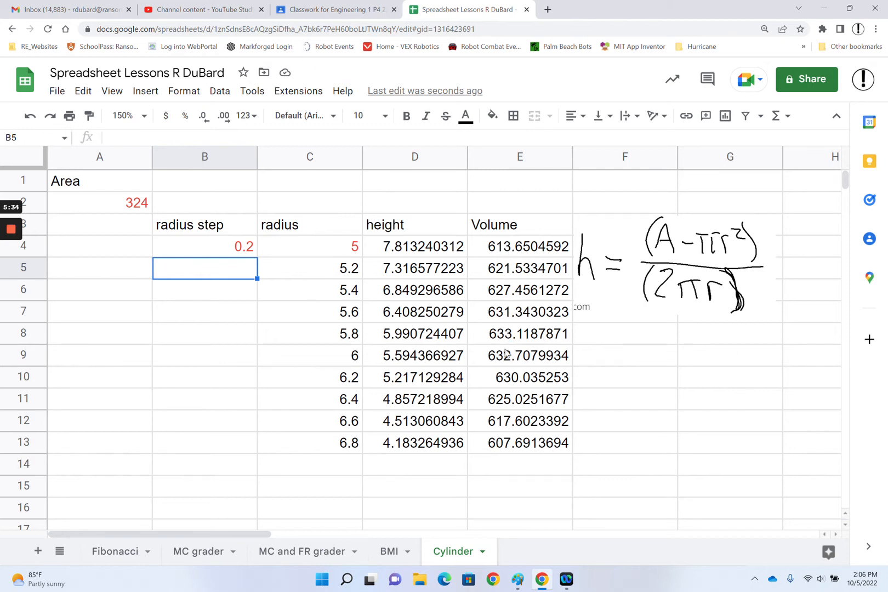
- Examine the maximum-volume row's radius and height, and review the starting radius in C4 and the radius step in B4
{"action": "left_click", "coordinate": [504, 340]}
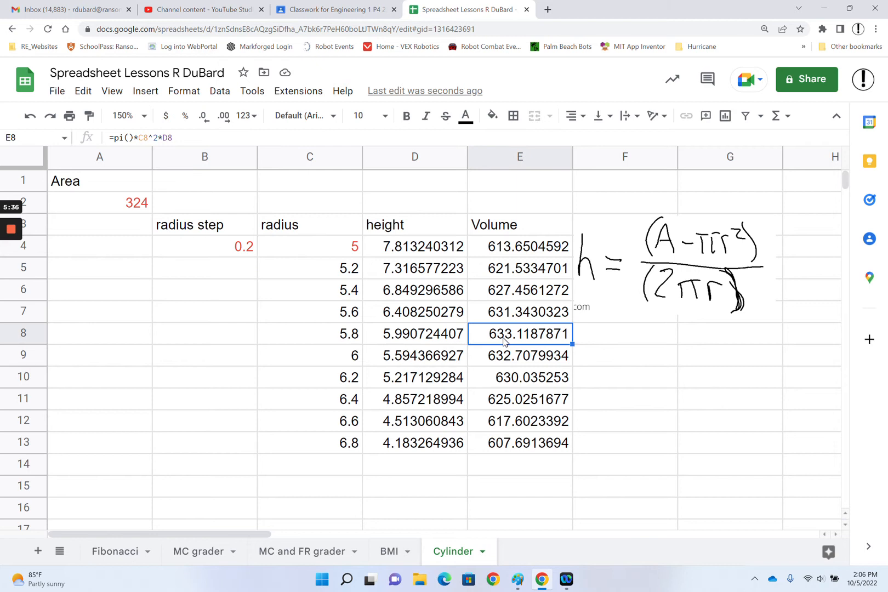
{"action": "left_click", "coordinate": [338, 337]}
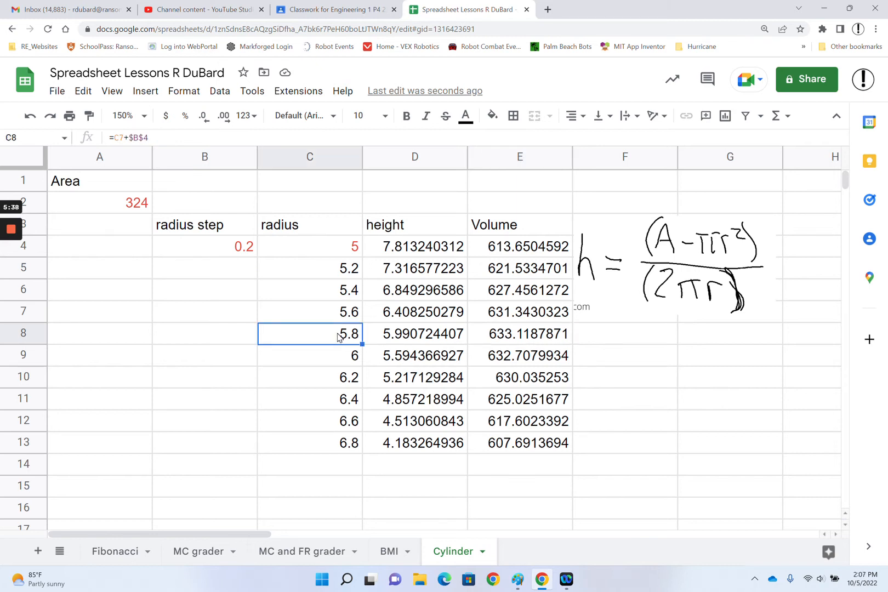
{"action": "left_click", "coordinate": [403, 341]}
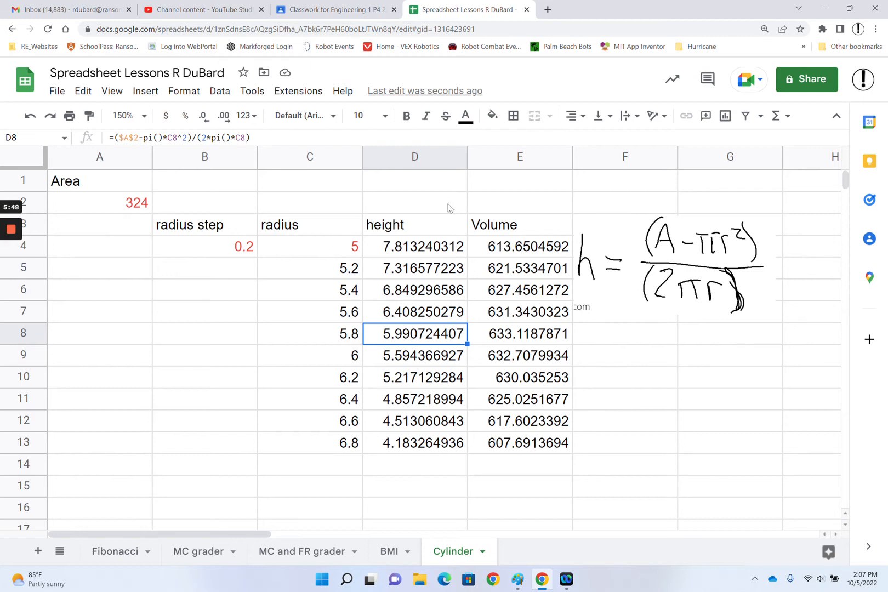
{"action": "left_click", "coordinate": [335, 248]}
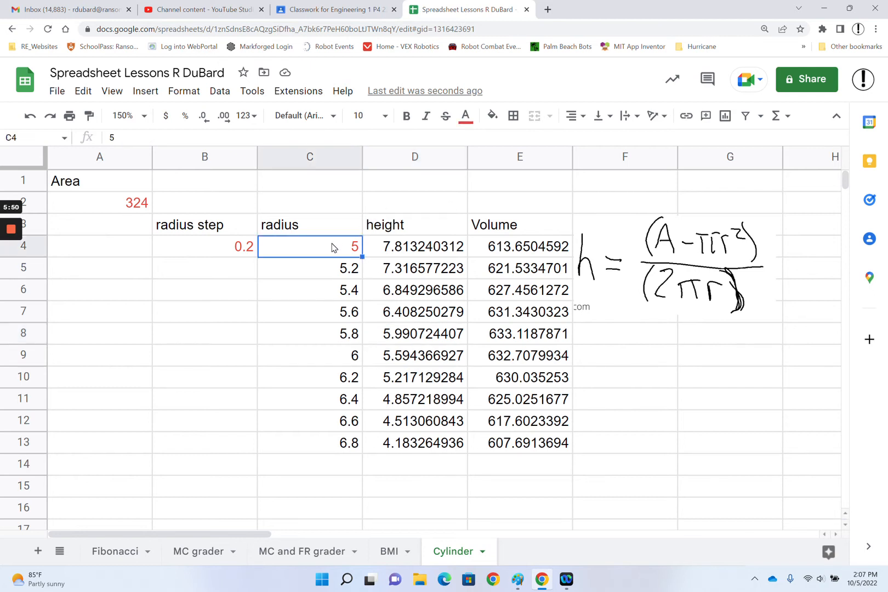
{"action": "left_click", "coordinate": [230, 245]}
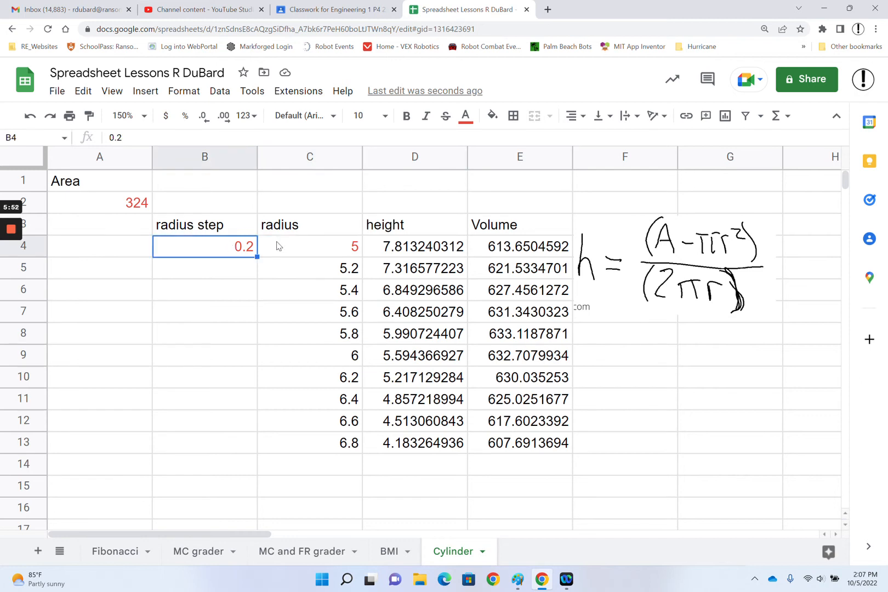
{"action": "left_click", "coordinate": [336, 249]}
{"action": "left_click", "coordinate": [255, 246]}
{"action": "left_click", "coordinate": [309, 257]}
{"action": "left_click", "coordinate": [231, 252]}
{"action": "left_click", "coordinate": [306, 247]}
{"action": "left_click", "coordinate": [216, 243]}
{"action": "left_click", "coordinate": [356, 257]}
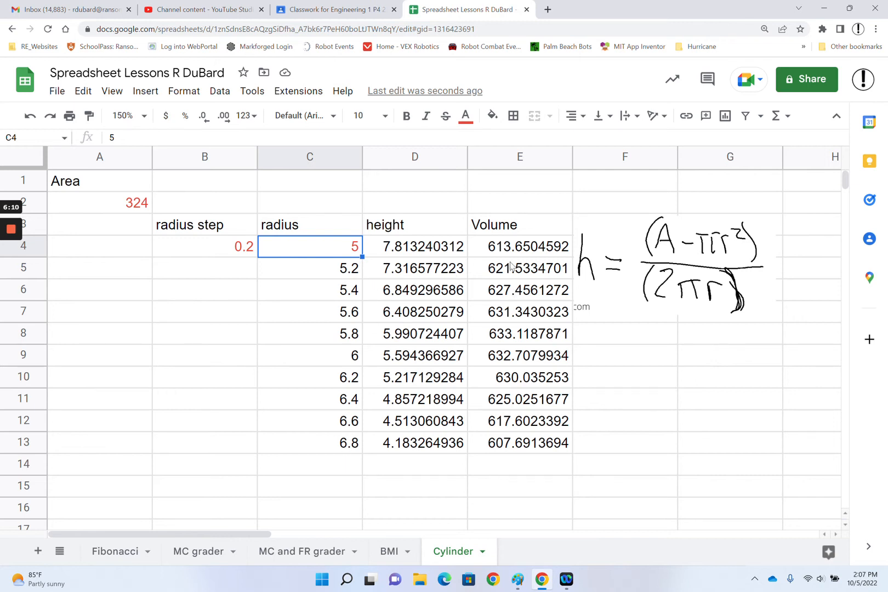
{"action": "left_click", "coordinate": [509, 344]}
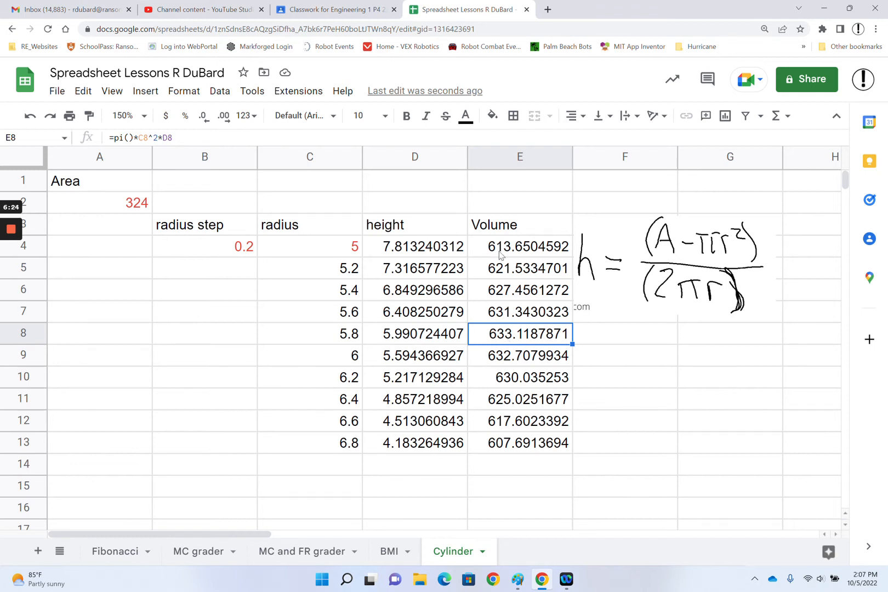
- Label cell E1 above the Volume column as "max Vol"
{"action": "left_click", "coordinate": [498, 190]}
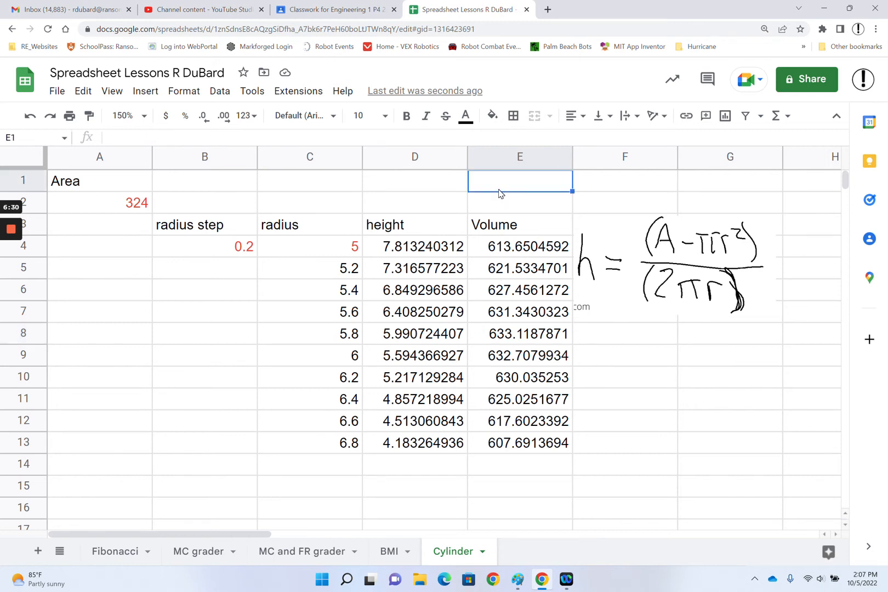
{"action": "type", "text": "max V"}
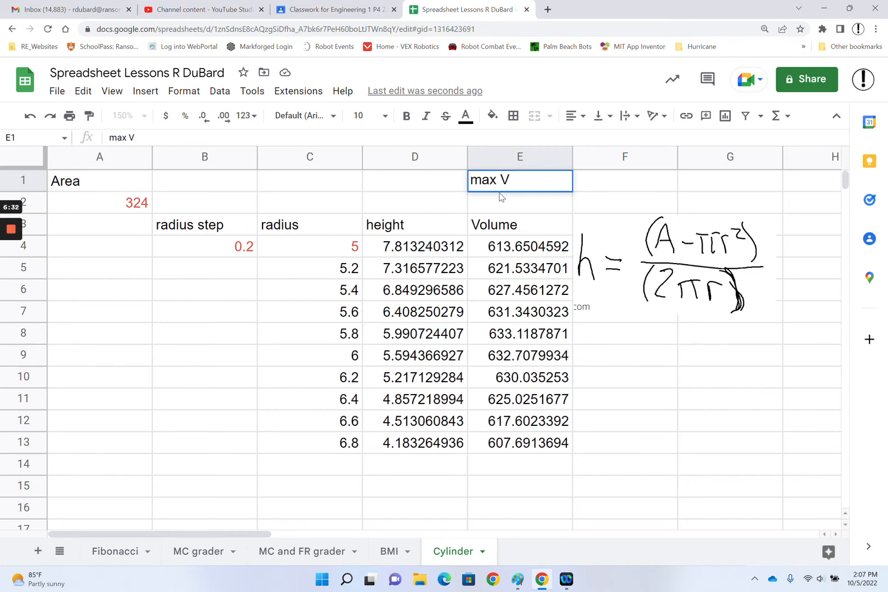
{"action": "key", "text": "Return"}
{"action": "double_click", "coordinate": [533, 182]}
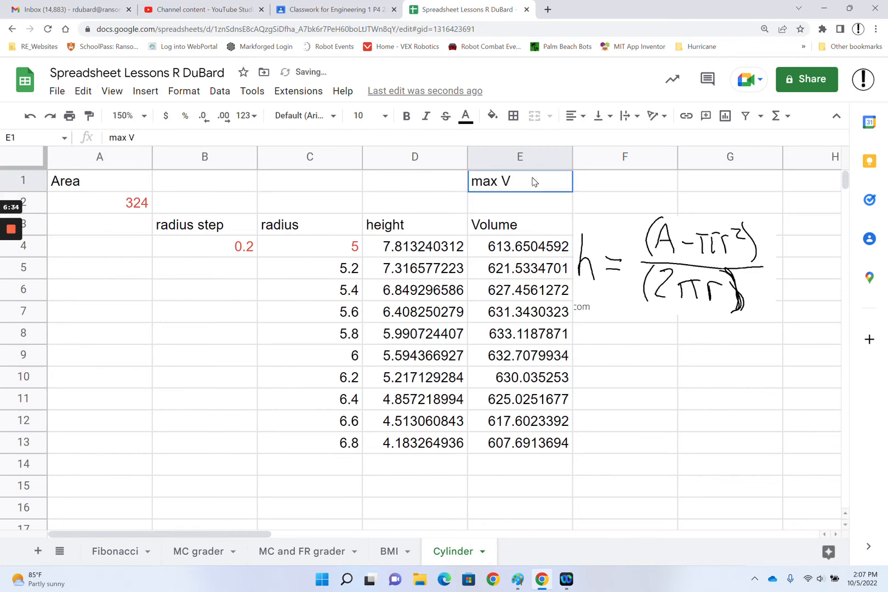
{"action": "type", "text": "ol"}
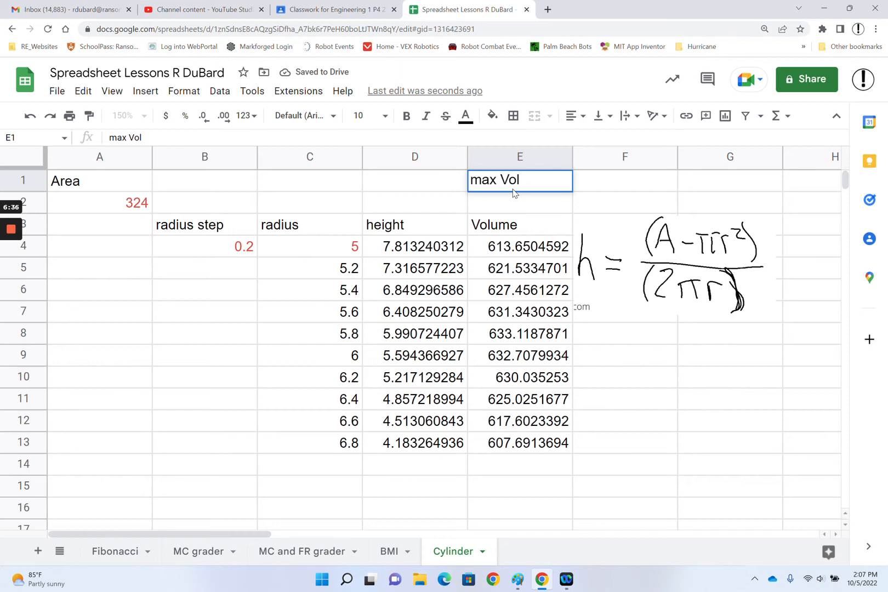
- Calculate the largest volume in E2 with the formula =max(E4:E13)
{"action": "left_click", "coordinate": [499, 208]}
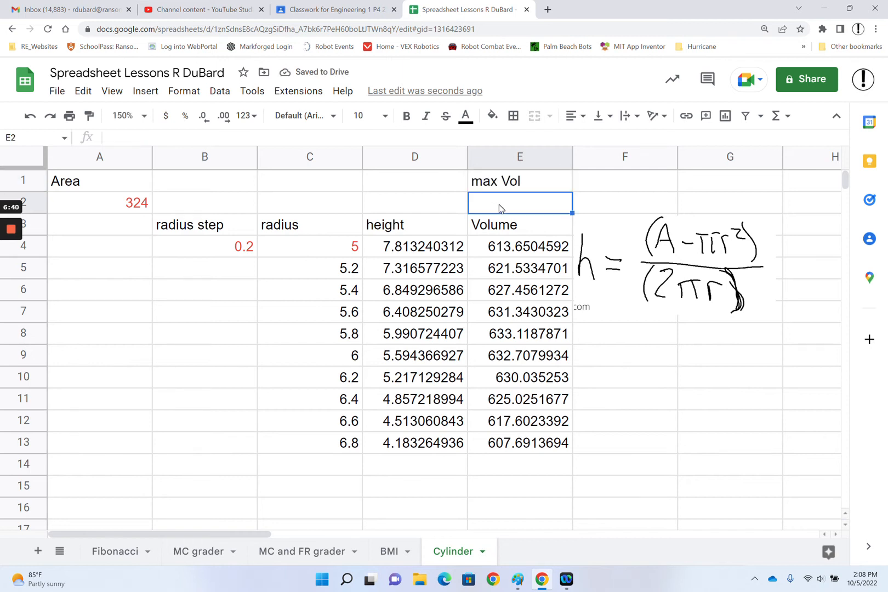
{"action": "type", "text": "="}
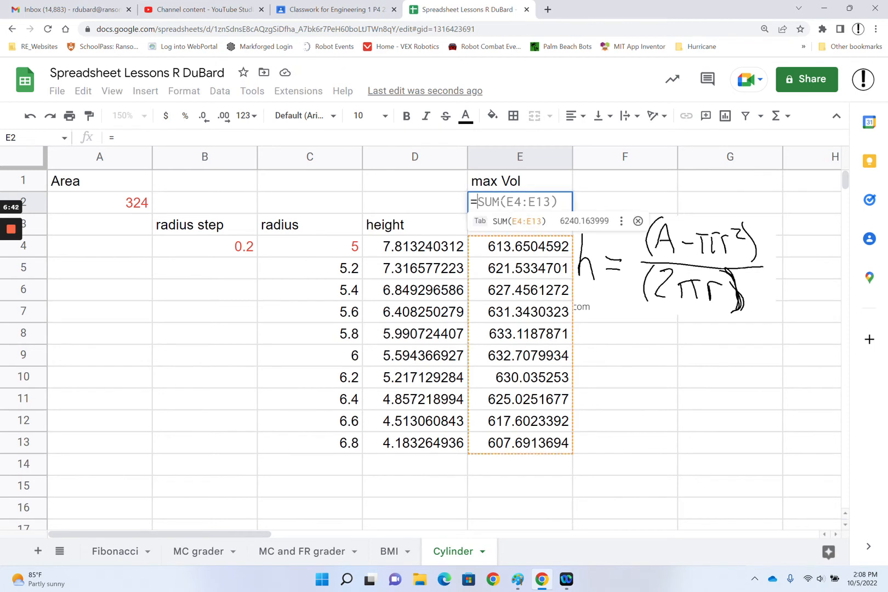
{"action": "type", "text": "max"}
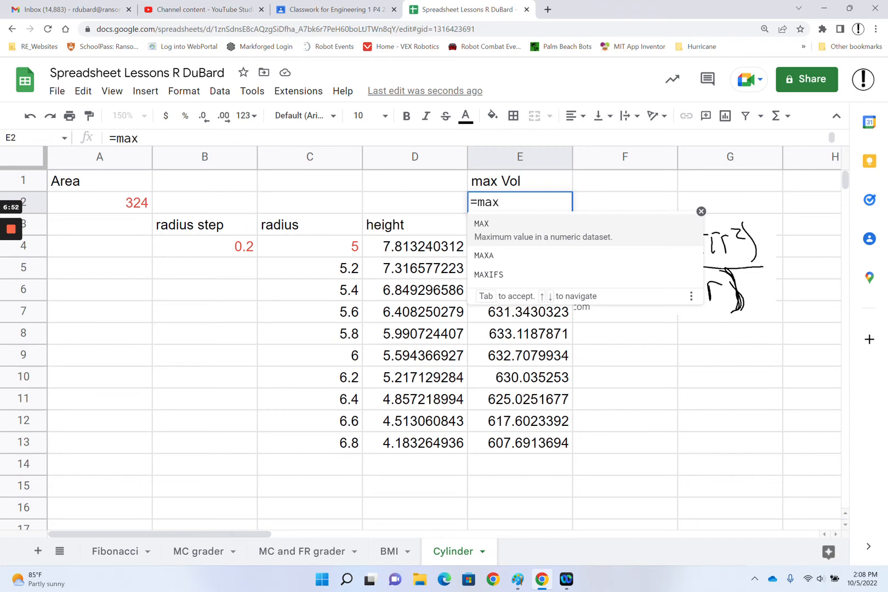
{"action": "type", "text": "("}
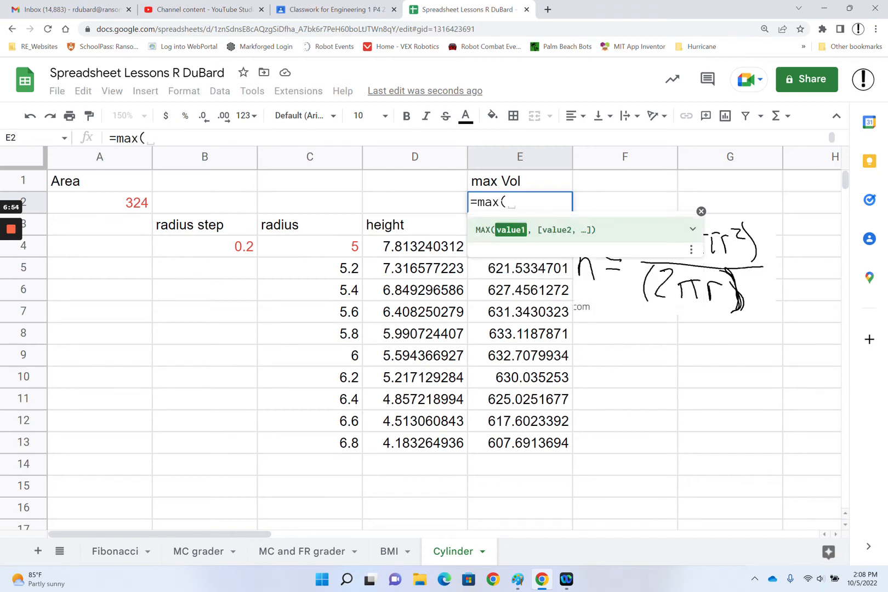
{"action": "left_click_drag", "start_coordinate": [510, 448], "coordinate": [508, 292]}
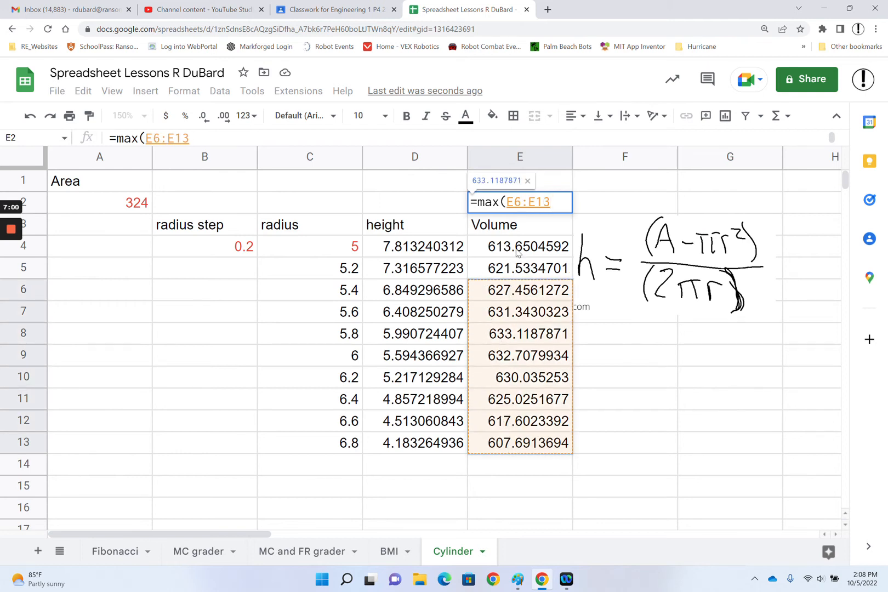
{"action": "left_click_drag", "start_coordinate": [518, 252], "coordinate": [503, 449]}
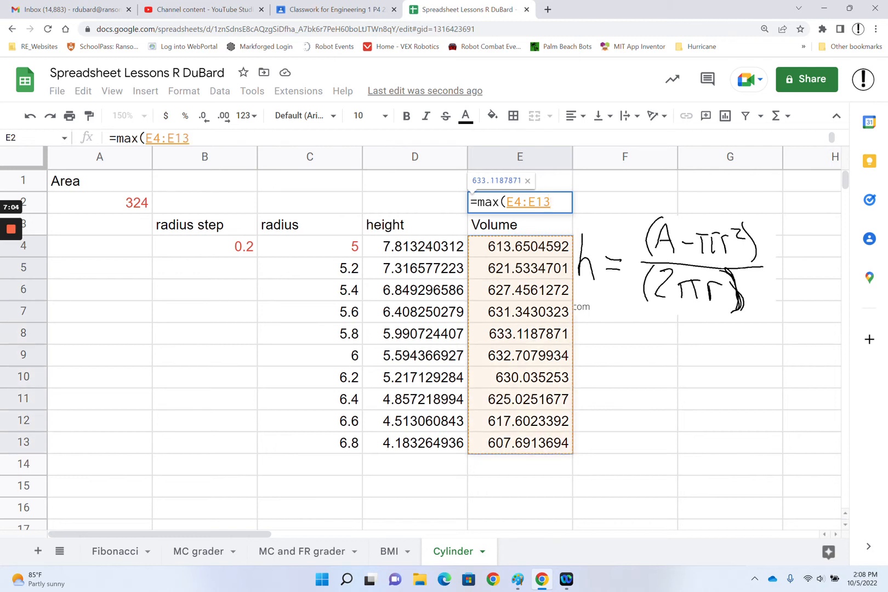
{"action": "type", "text": ")"}
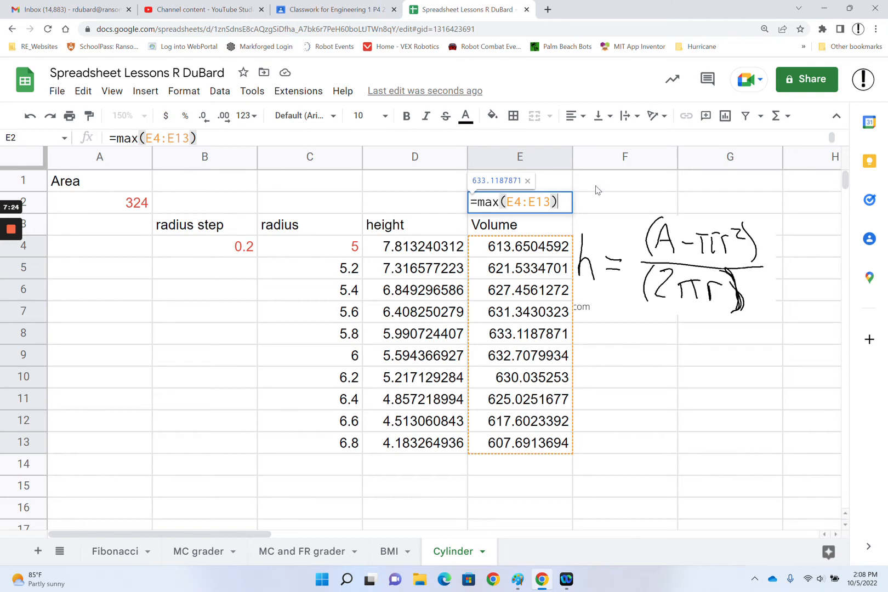
{"action": "key", "text": "Return"}
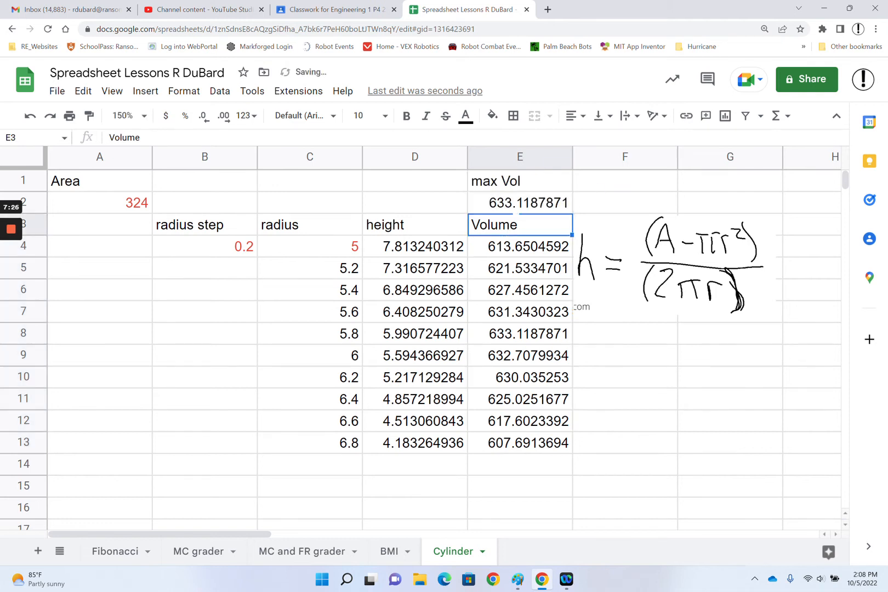
- Set the starting radius in C4 to 1 and the radius step in B4 to 1
{"action": "left_click", "coordinate": [349, 247]}
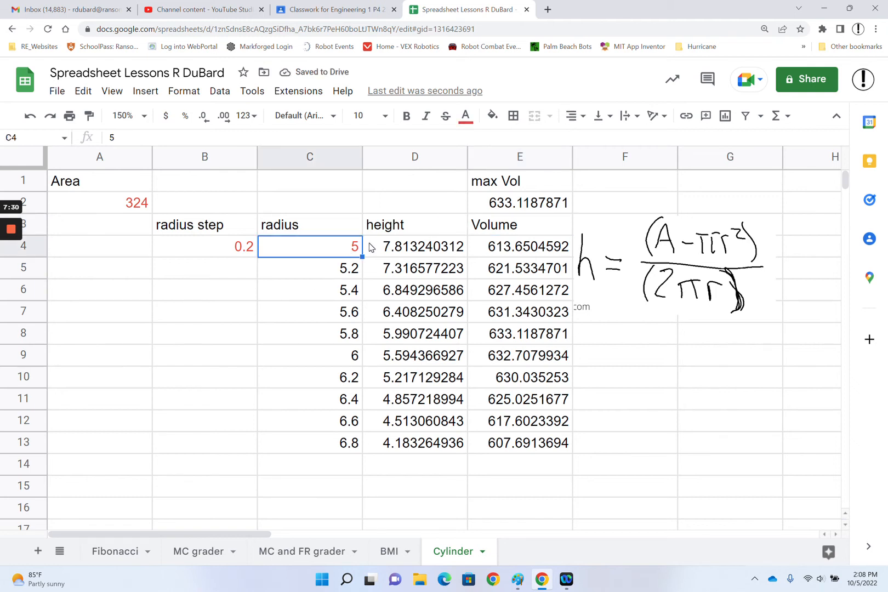
{"action": "type", "text": "1"}
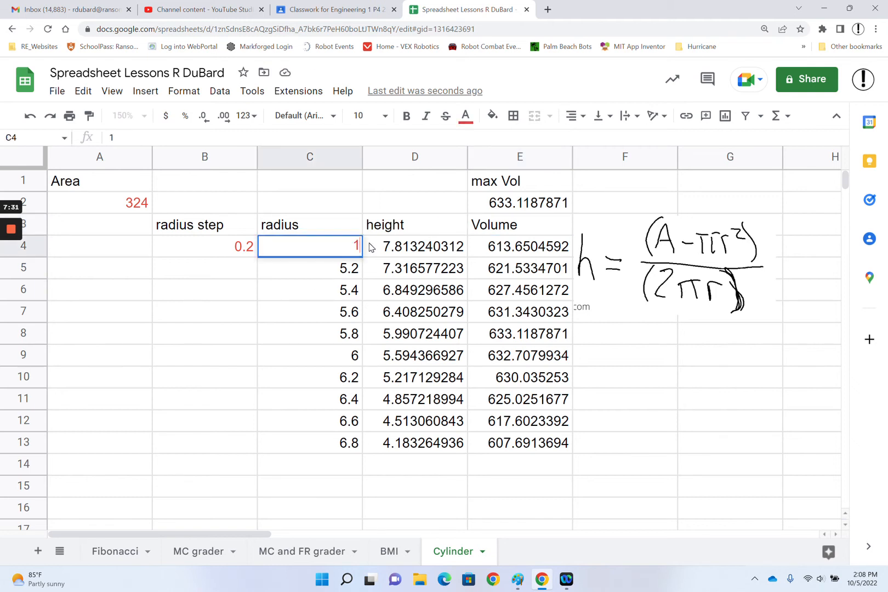
{"action": "left_click", "coordinate": [249, 251]}
{"action": "type", "text": "1"}
{"action": "key", "text": "Return"}
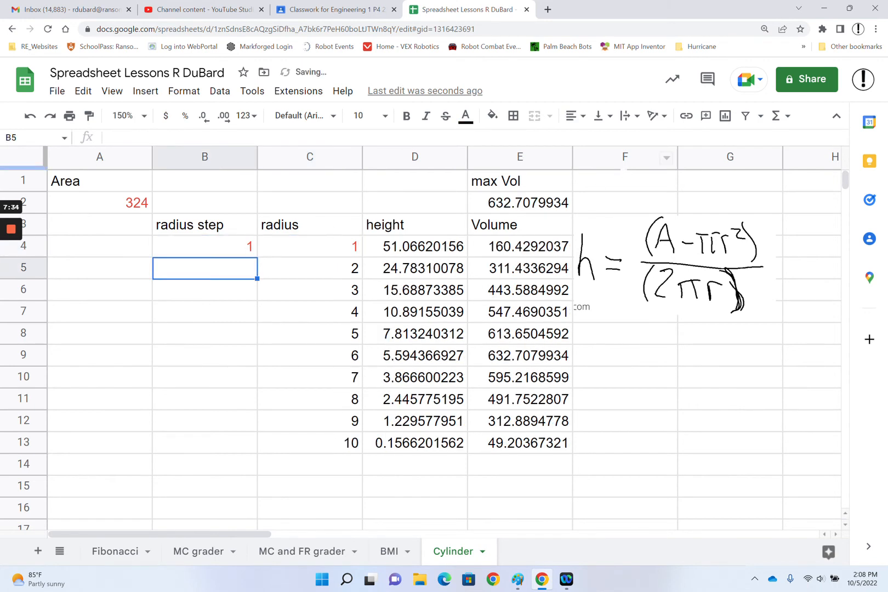
- Set the starting radius in C4 to 5 and the radius step in B4 to 0.2
{"action": "left_click", "coordinate": [354, 251]}
{"action": "type", "text": "5"}
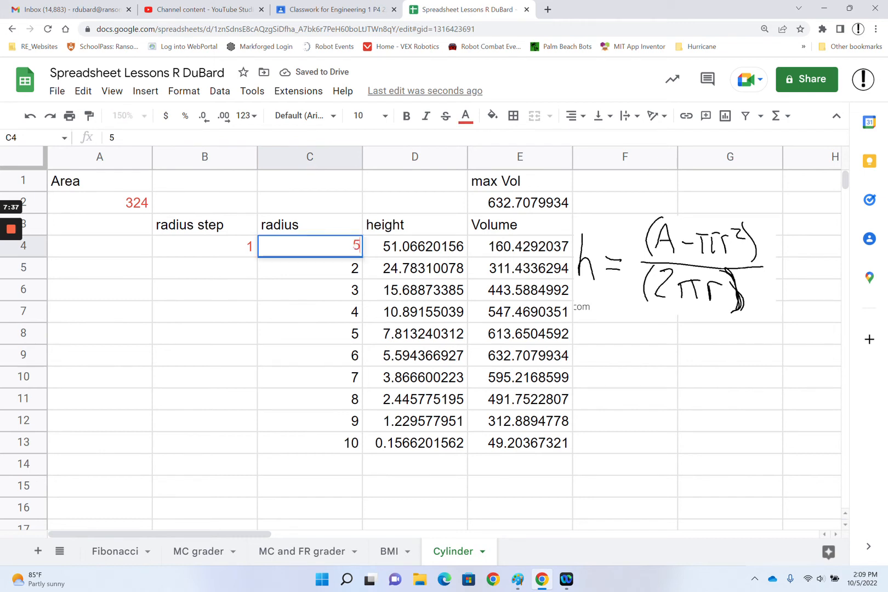
{"action": "left_click", "coordinate": [248, 247]}
{"action": "type", "text": "0.2"}
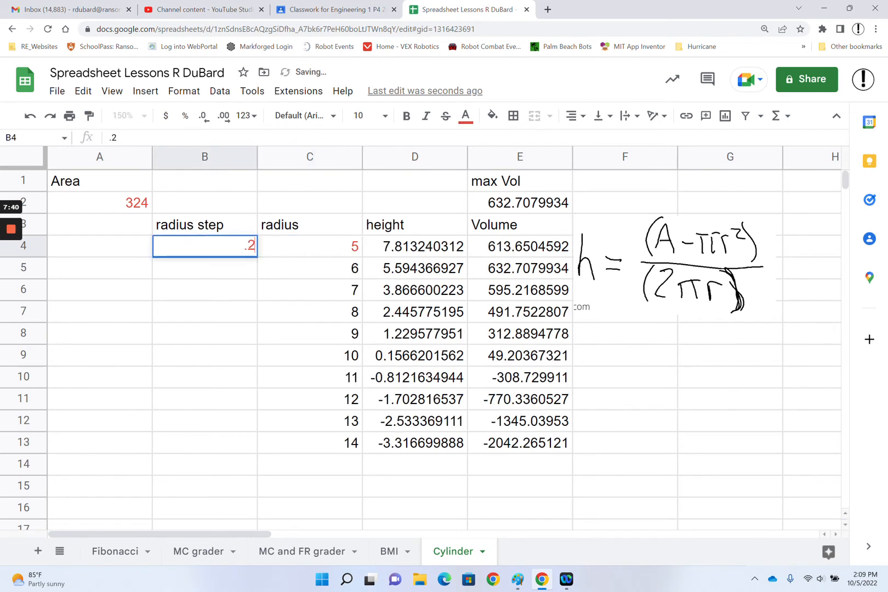
{"action": "key", "text": "Return"}
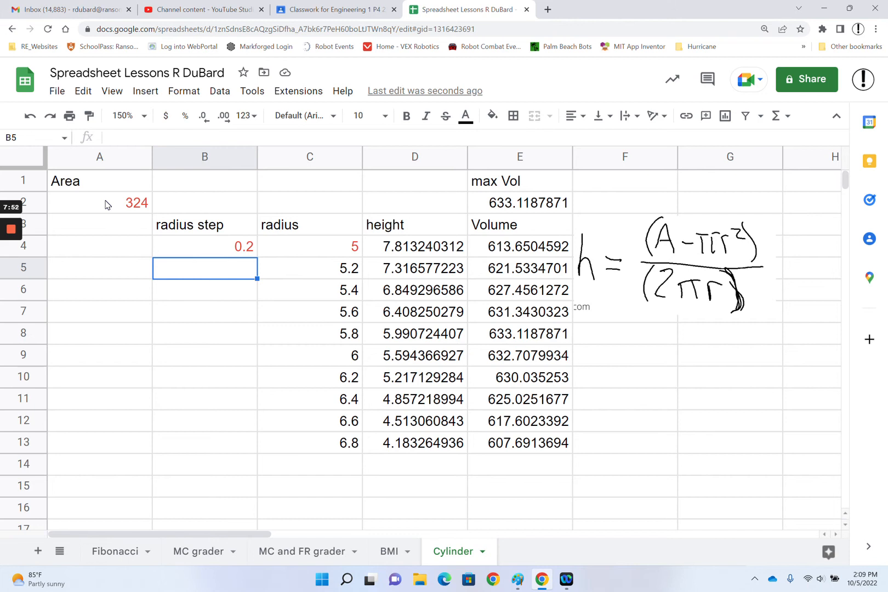
- Add a conditional formatting rule to volumes E4:E13 for cells that are equal to =$e$2
{"action": "left_click", "coordinate": [522, 339]}
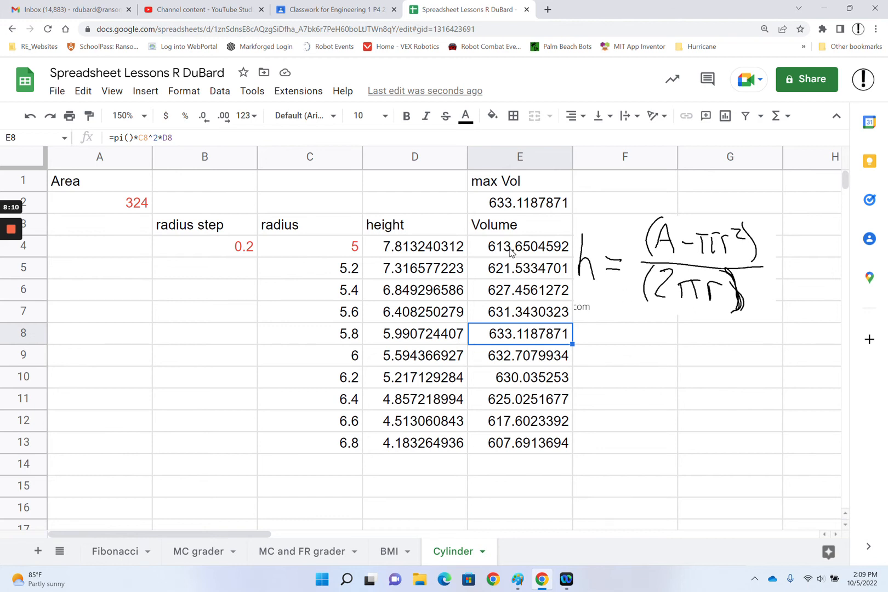
{"action": "left_click_drag", "start_coordinate": [510, 252], "coordinate": [506, 447]}
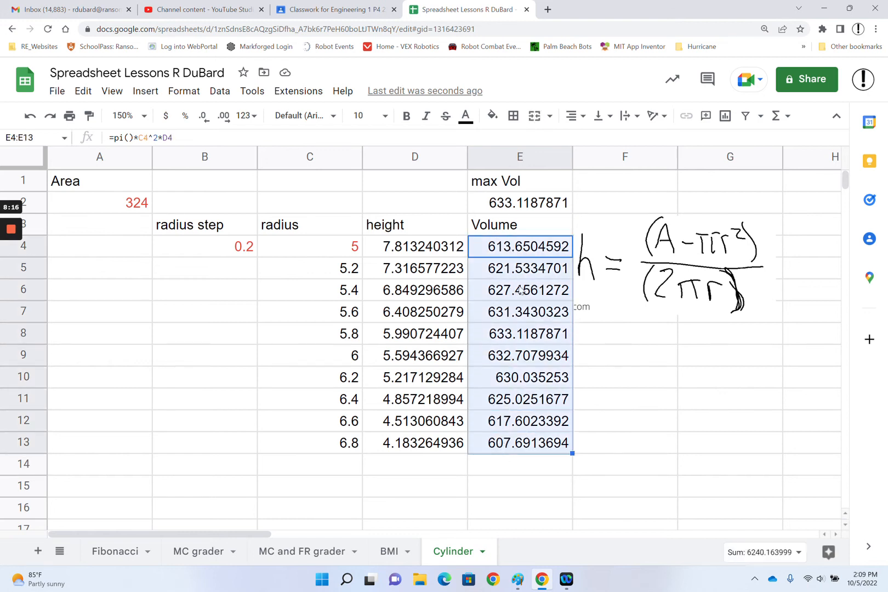
{"action": "left_click", "coordinate": [184, 91]}
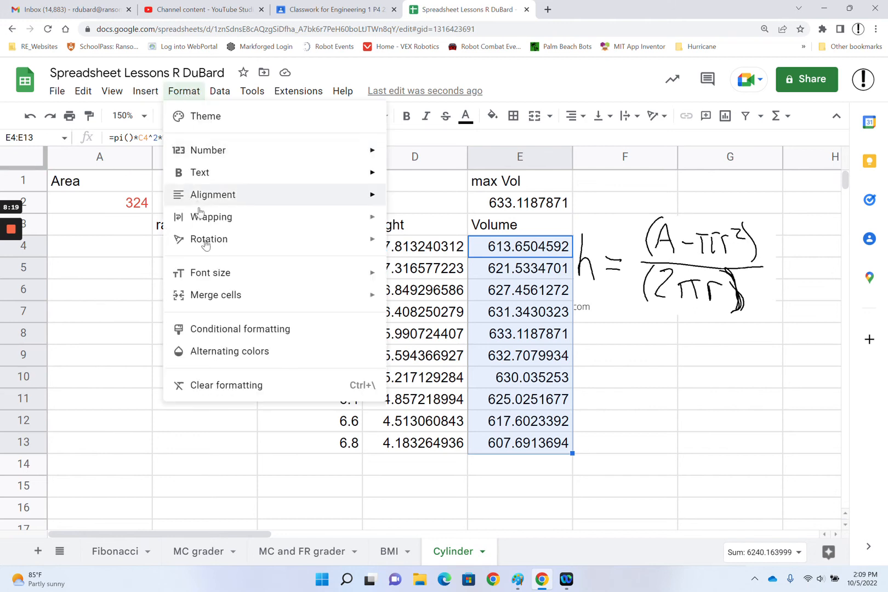
{"action": "left_click", "coordinate": [245, 332]}
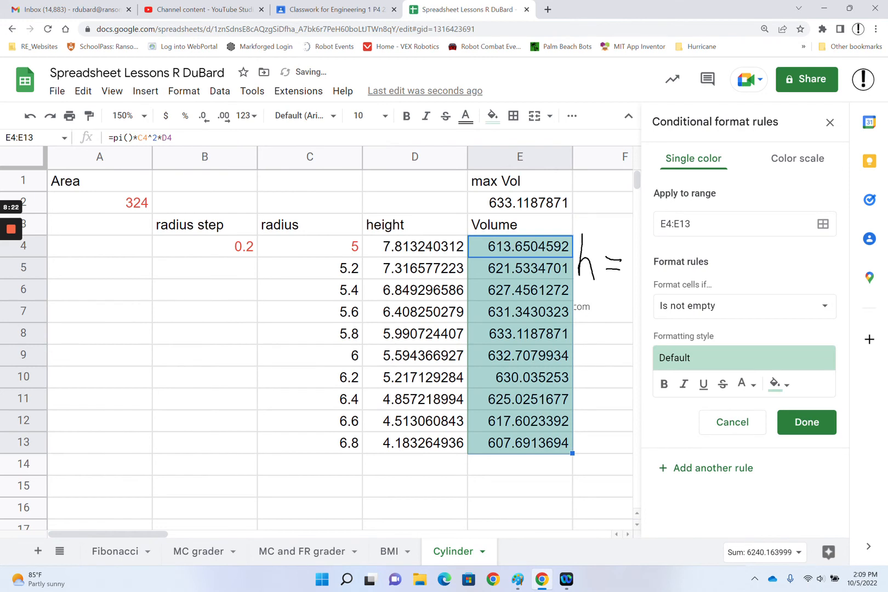
{"action": "left_click", "coordinate": [825, 315]}
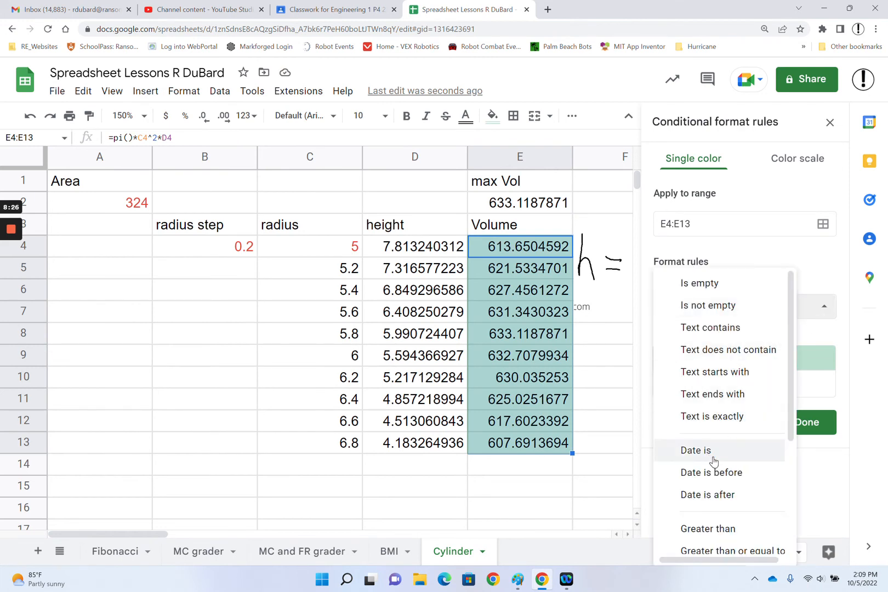
{"action": "scroll", "coordinate": [707, 458], "scroll_direction": "down", "scroll_amount": 2}
{"action": "scroll", "coordinate": [713, 461], "scroll_direction": "down", "scroll_amount": 1}
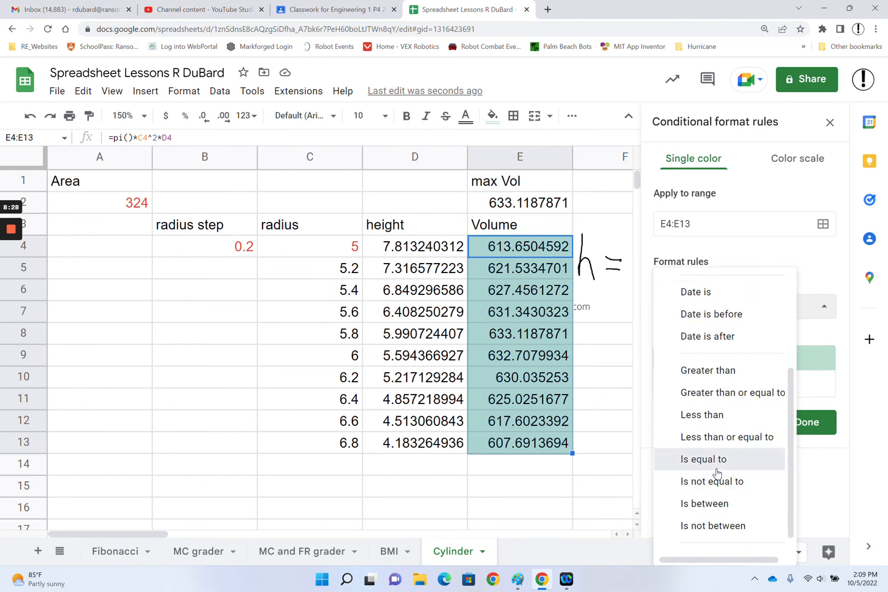
{"action": "left_click", "coordinate": [716, 470]}
{"action": "left_click", "coordinate": [722, 336]}
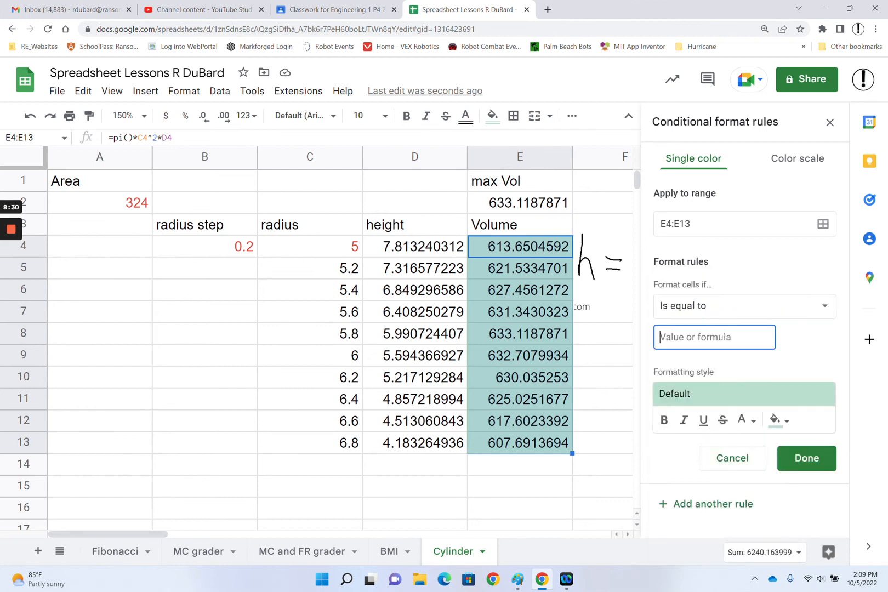
{"action": "type", "text": "=$e$2"}
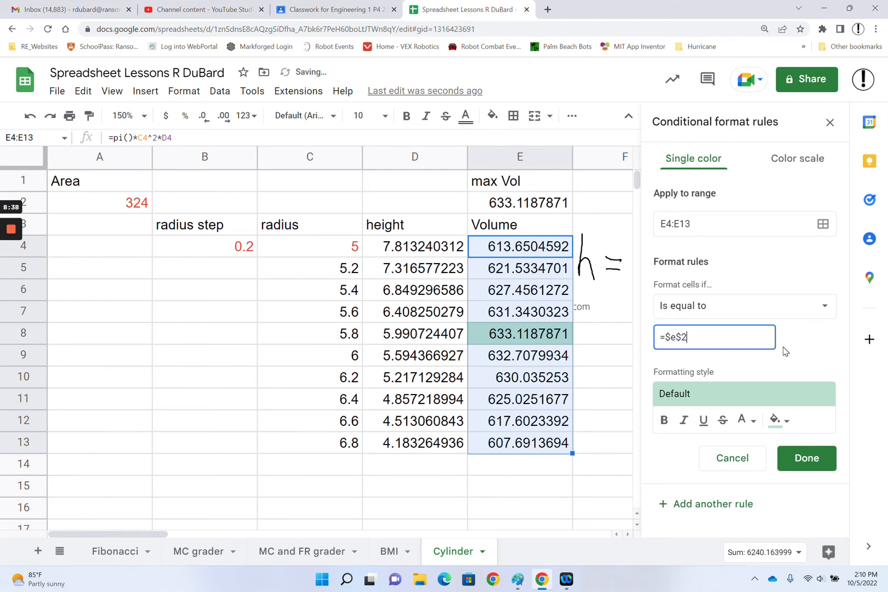
- Give the conditional formatting rule an orange fill and save it
{"action": "left_click", "coordinate": [786, 421]}
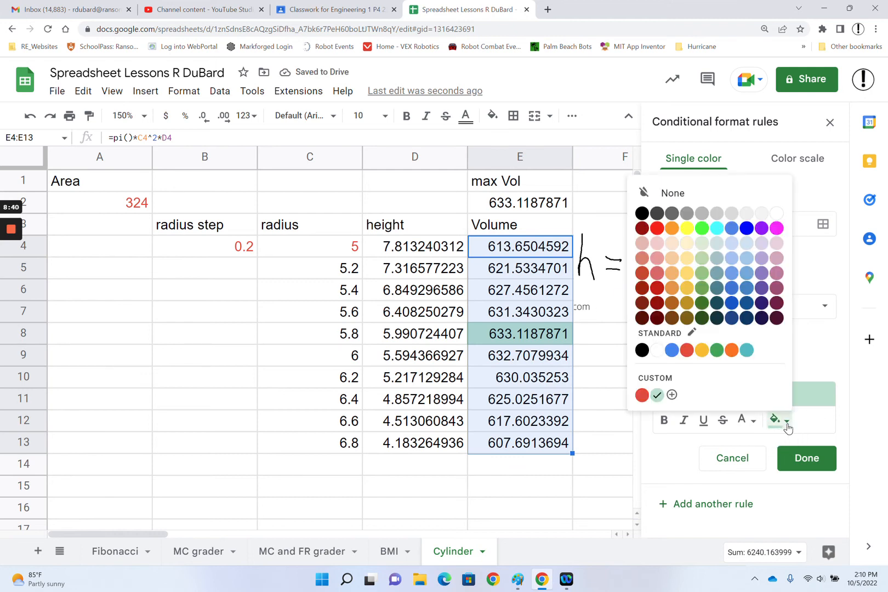
{"action": "left_click", "coordinate": [672, 228]}
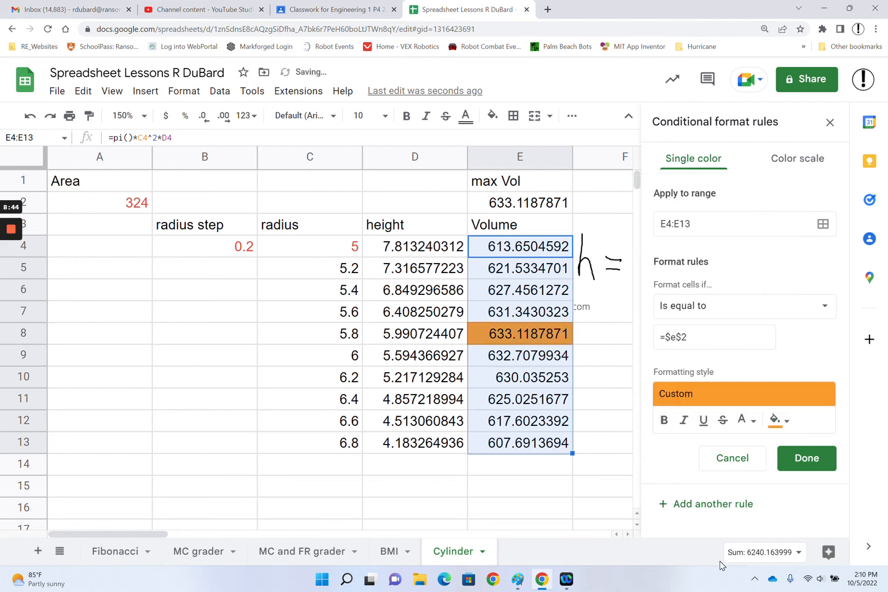
{"action": "left_click", "coordinate": [807, 460]}
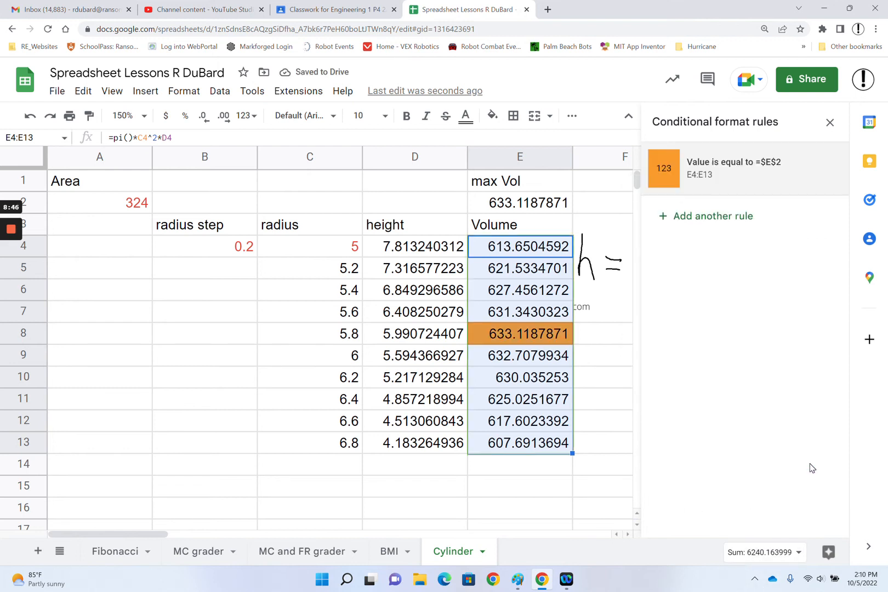
{"action": "left_click", "coordinate": [832, 123]}
{"action": "left_click", "coordinate": [655, 343]}
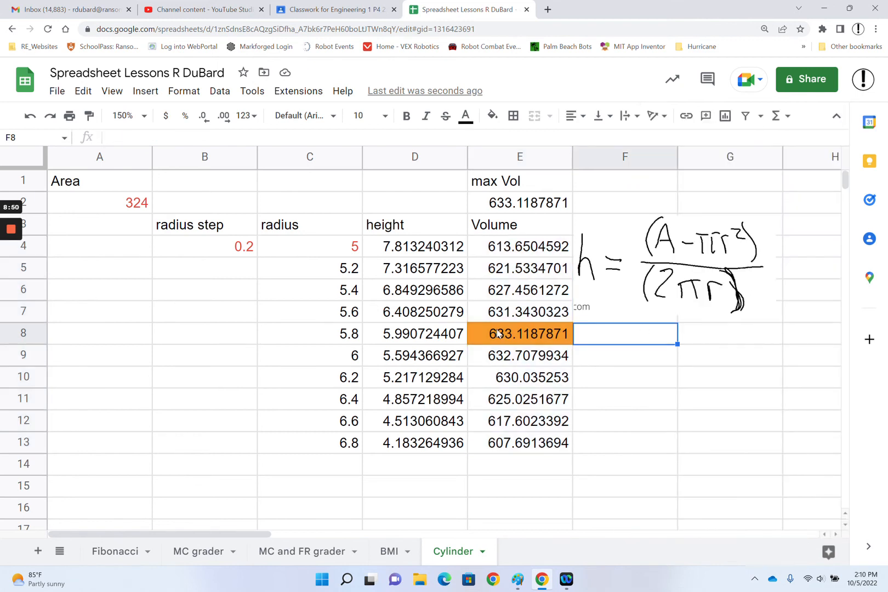
- Set the starting radius in C4 to 1 and the radius step in B4 to 1
{"action": "left_click", "coordinate": [317, 255]}
{"action": "type", "text": "1"}
{"action": "left_click", "coordinate": [240, 249]}
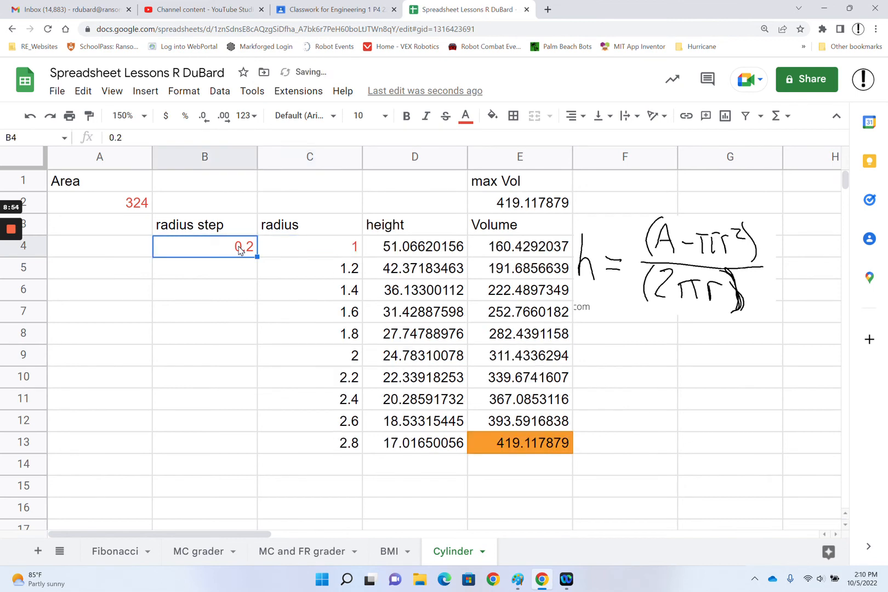
{"action": "type", "text": "1"}
{"action": "key", "text": "Return"}
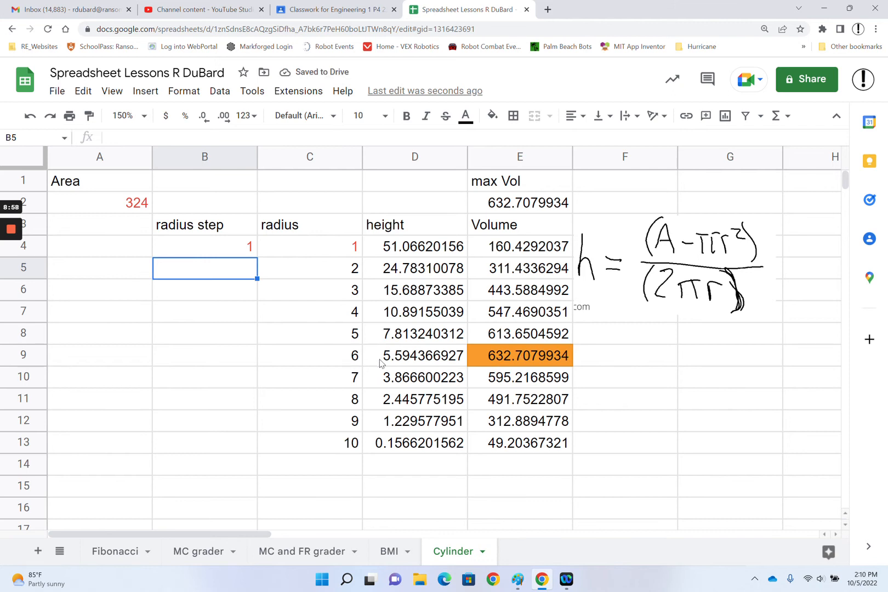
- Set the starting radius in C4 to 5 and the radius step in B4 to 0.2
{"action": "left_click", "coordinate": [315, 250]}
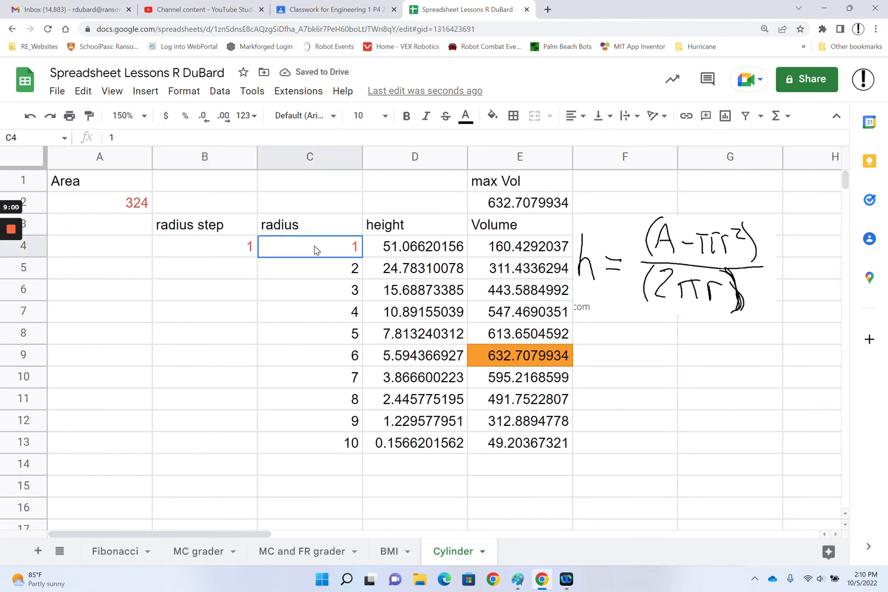
{"action": "type", "text": "5"}
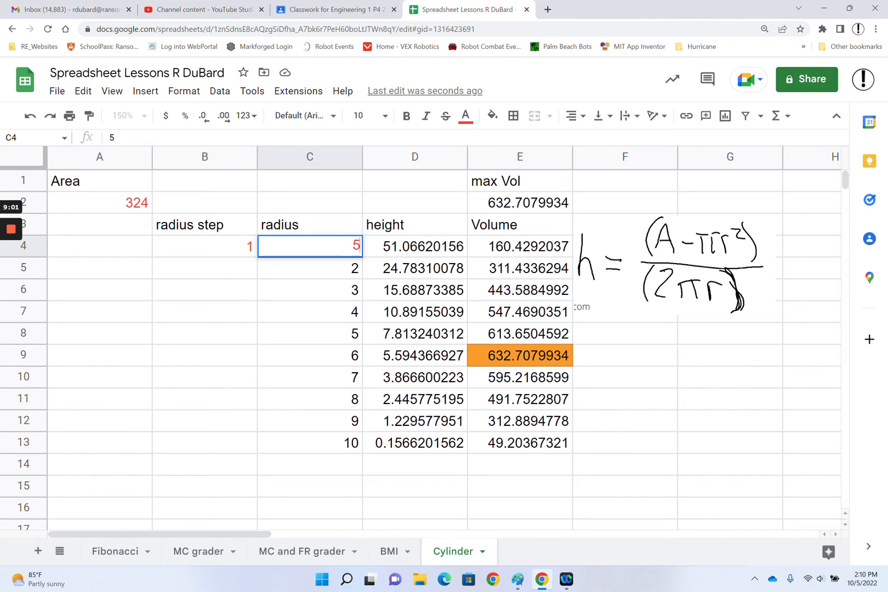
{"action": "left_click", "coordinate": [230, 253]}
{"action": "type", "text": ".2"}
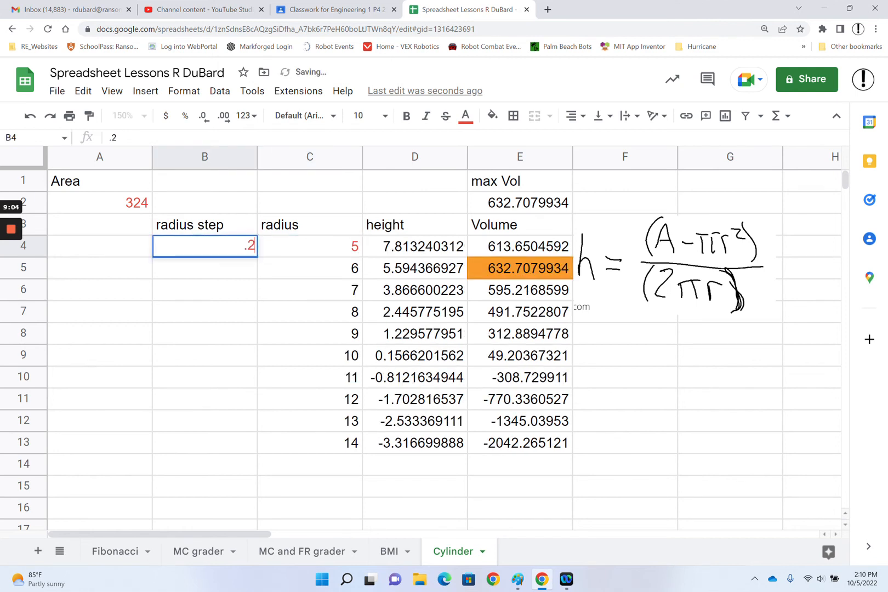
{"action": "key", "text": "Return"}
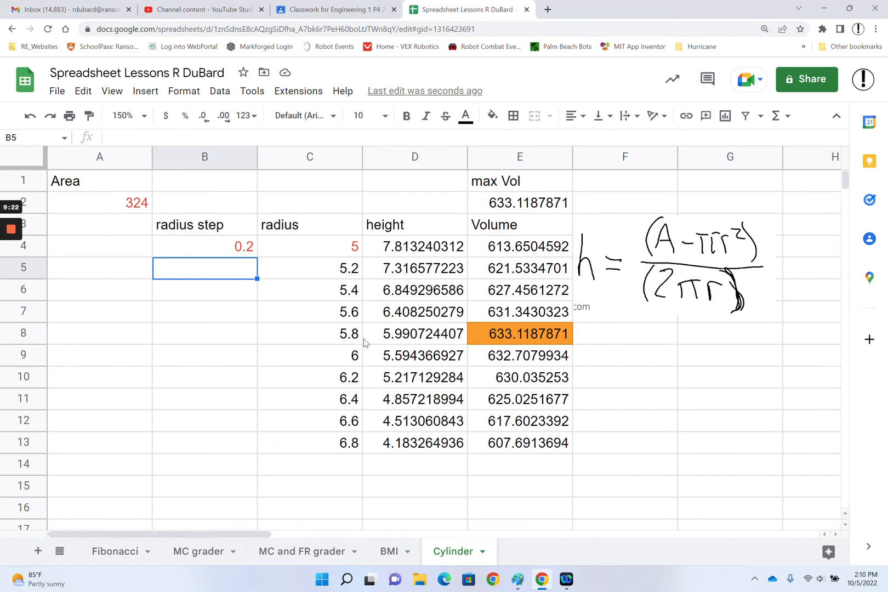
- Narrow the range by setting the starting radius in C4 to 5.6 and the radius step in B4 to 0.1
{"action": "left_click", "coordinate": [351, 251]}
{"action": "type", "text": "5.6"}
{"action": "key", "text": "Return"}
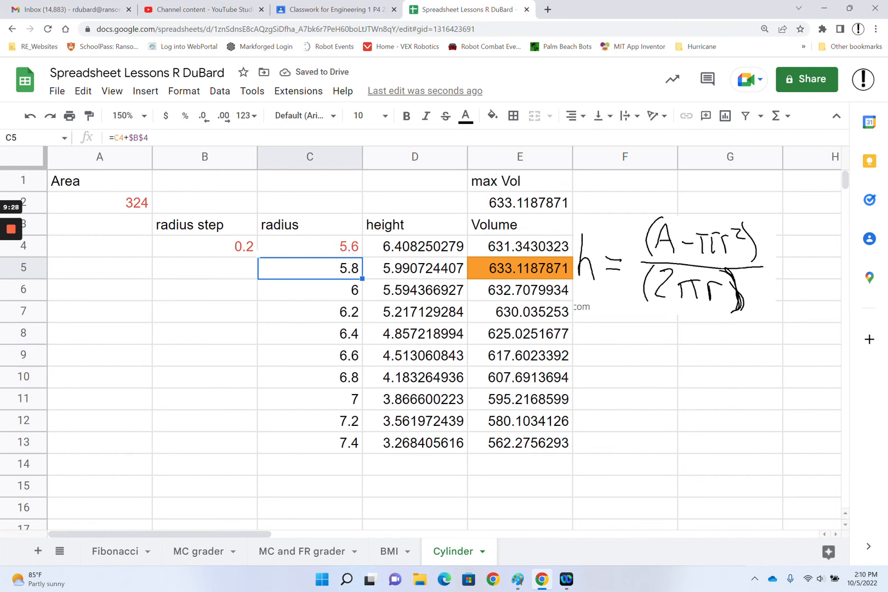
{"action": "left_click", "coordinate": [247, 246]}
{"action": "type", "text": "0.1"}
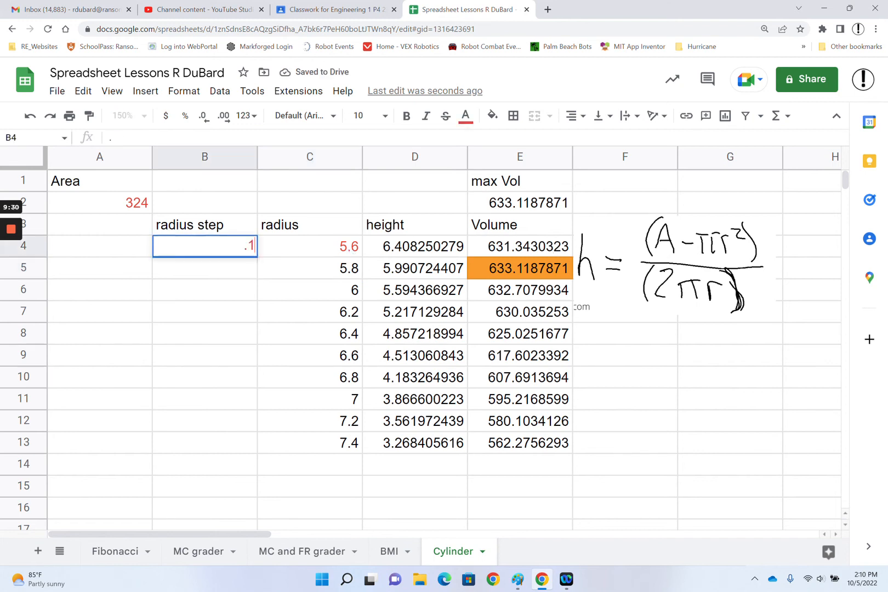
{"action": "key", "text": "Return"}
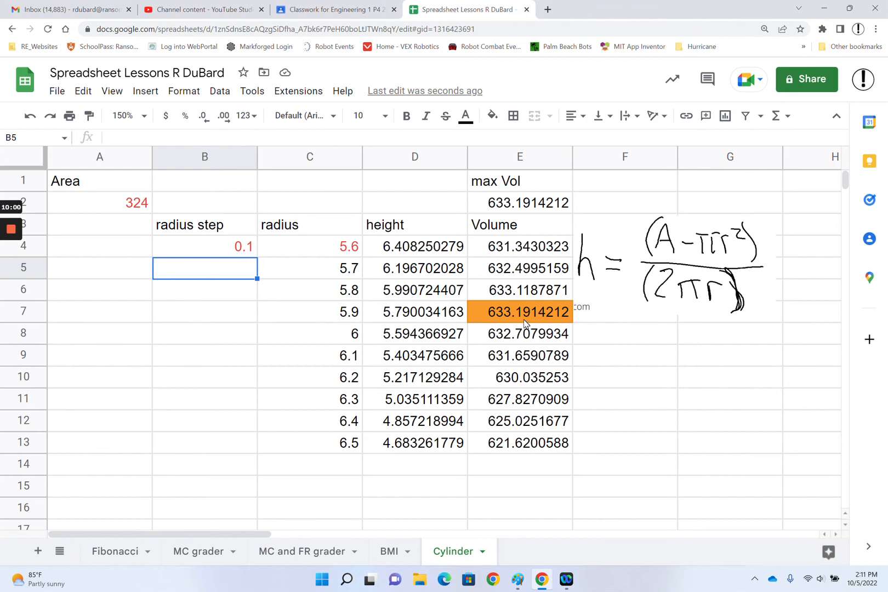
- Set the starting radius in C4 to 5.8 and the radius step in B4 to 0.02
{"action": "left_click", "coordinate": [340, 295]}
{"action": "left_click", "coordinate": [347, 340]}
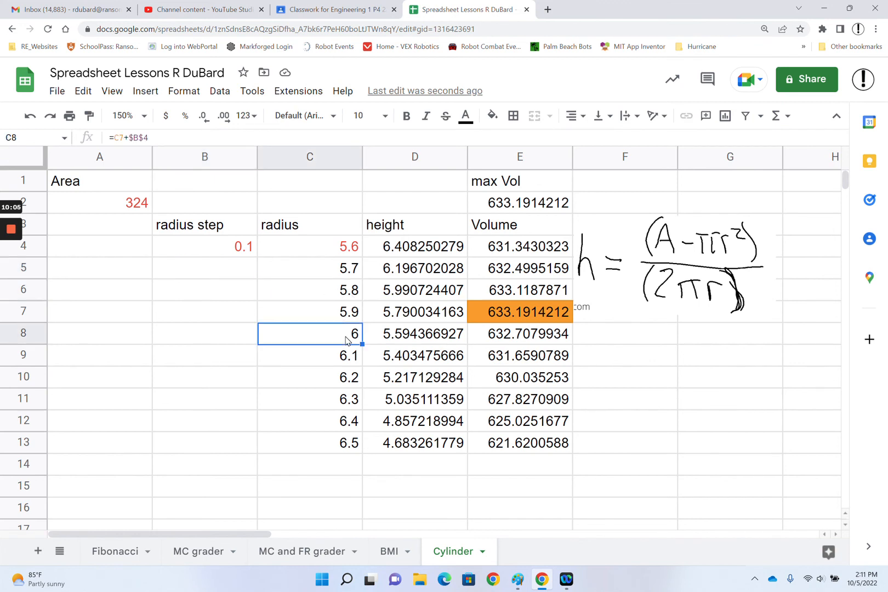
{"action": "double_click", "coordinate": [356, 245]}
{"action": "key", "text": "BackSpace"}
{"action": "type", "text": "8"}
{"action": "key", "text": "Return"}
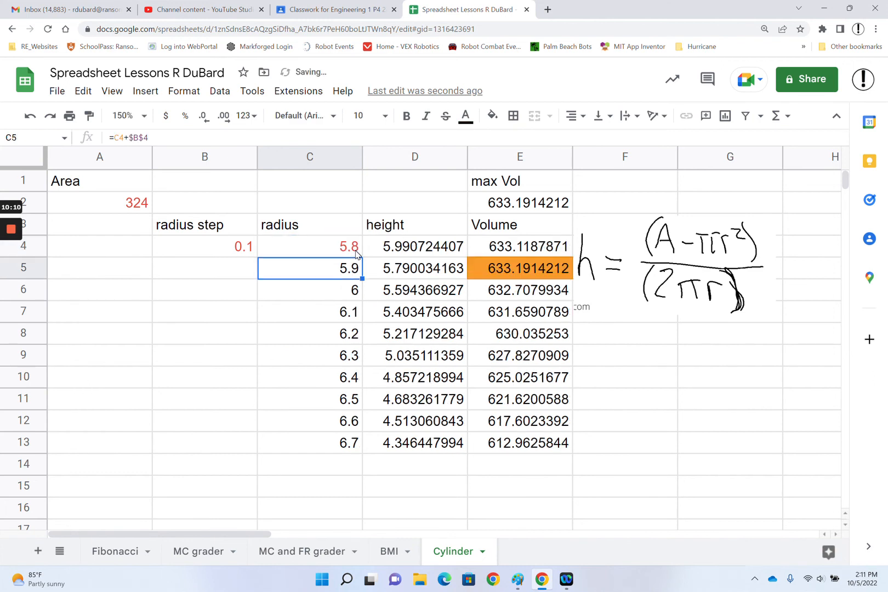
{"action": "left_click", "coordinate": [252, 245]}
{"action": "type", "text": "0.02"}
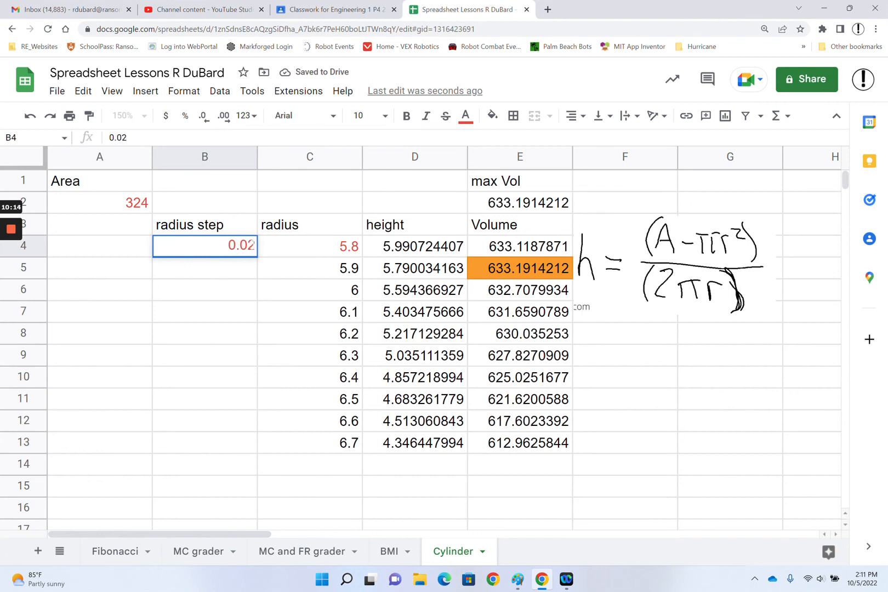
{"action": "key", "text": "Return"}
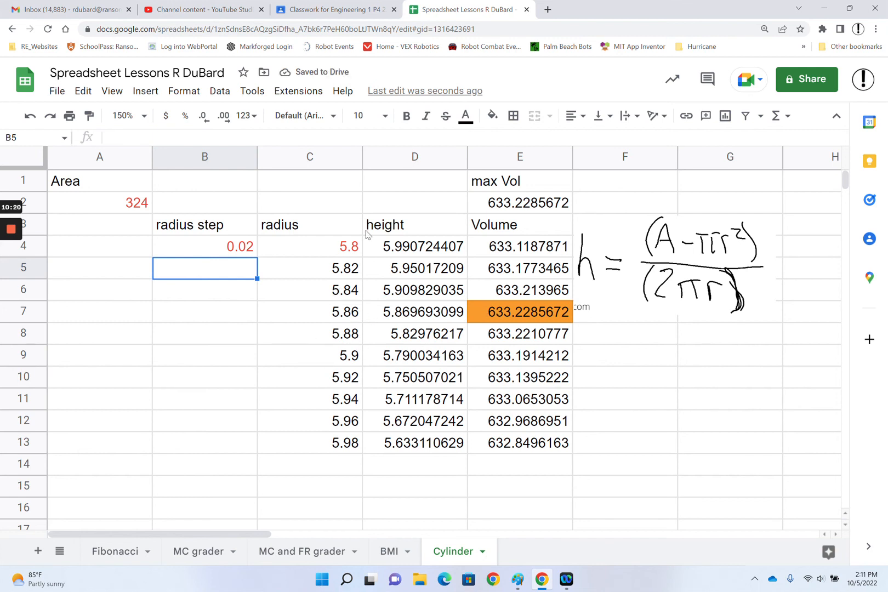
- Refine the table by setting the starting radius in C4 to 5.84 and the radius step in B4 to 0.01
{"action": "left_click", "coordinate": [355, 316]}
{"action": "left_click", "coordinate": [399, 316]}
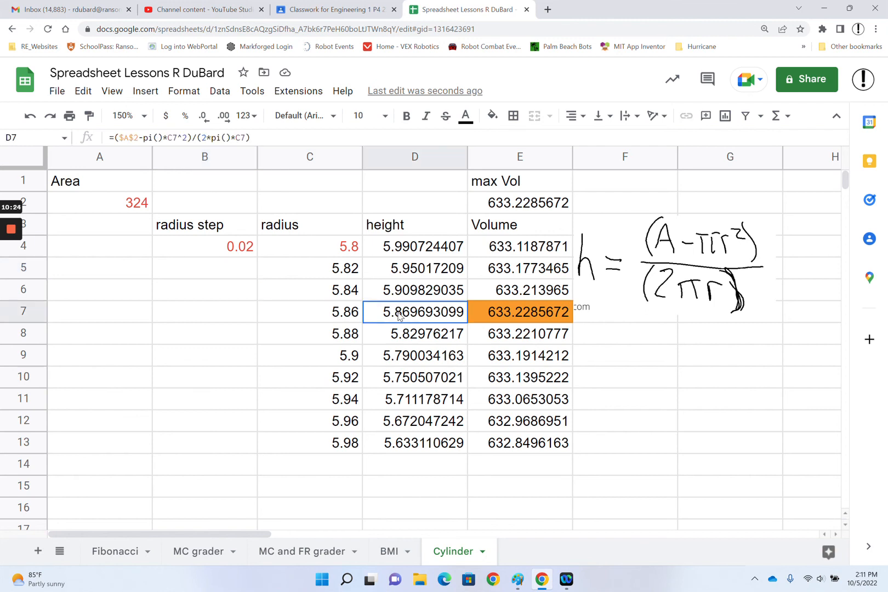
{"action": "left_click", "coordinate": [340, 320]}
{"action": "left_click_drag", "start_coordinate": [341, 321], "coordinate": [386, 318]}
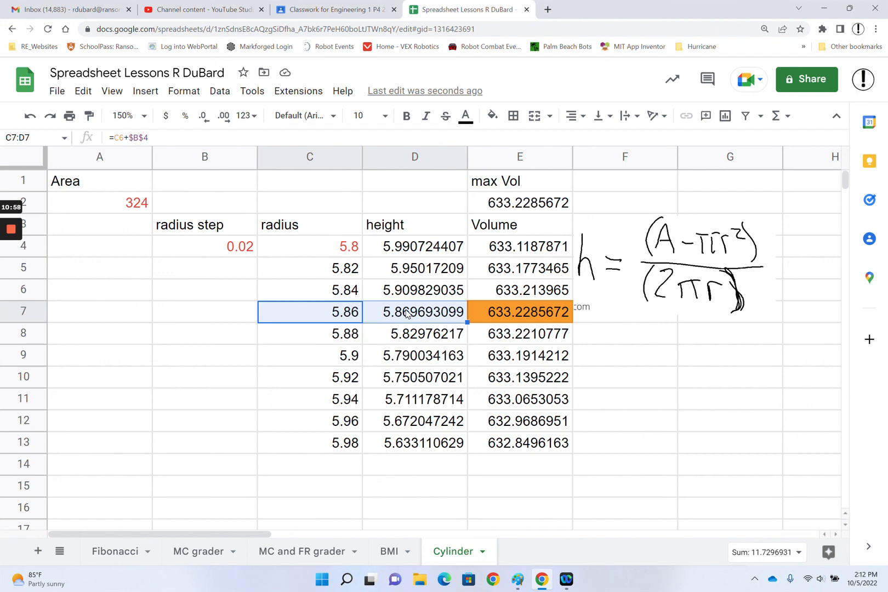
{"action": "left_click", "coordinate": [355, 246]}
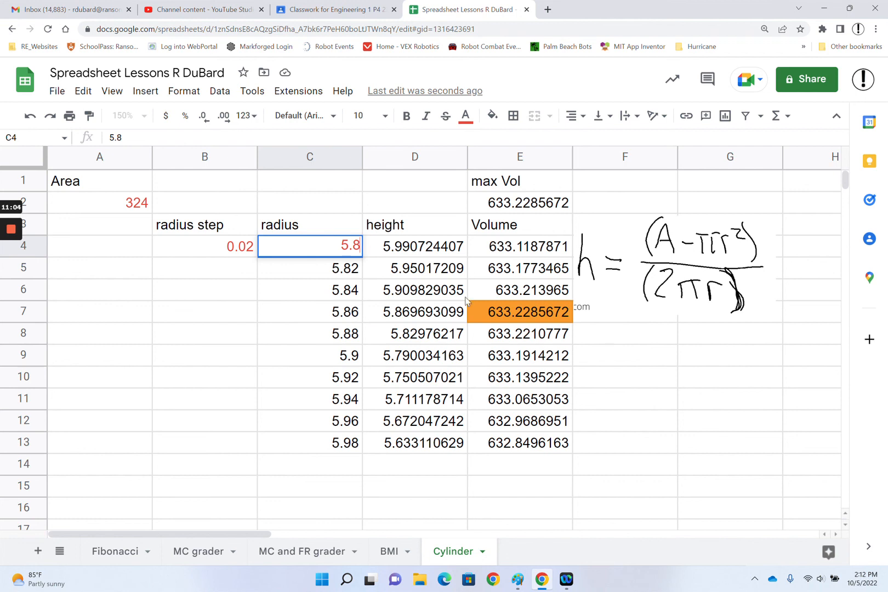
{"action": "type", "text": "4"}
{"action": "key", "text": "Return"}
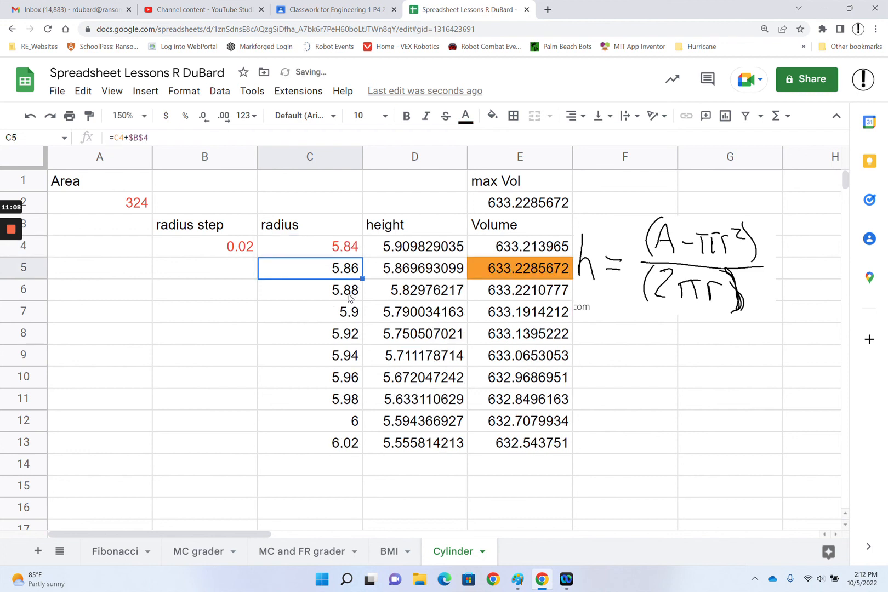
{"action": "double_click", "coordinate": [249, 252]}
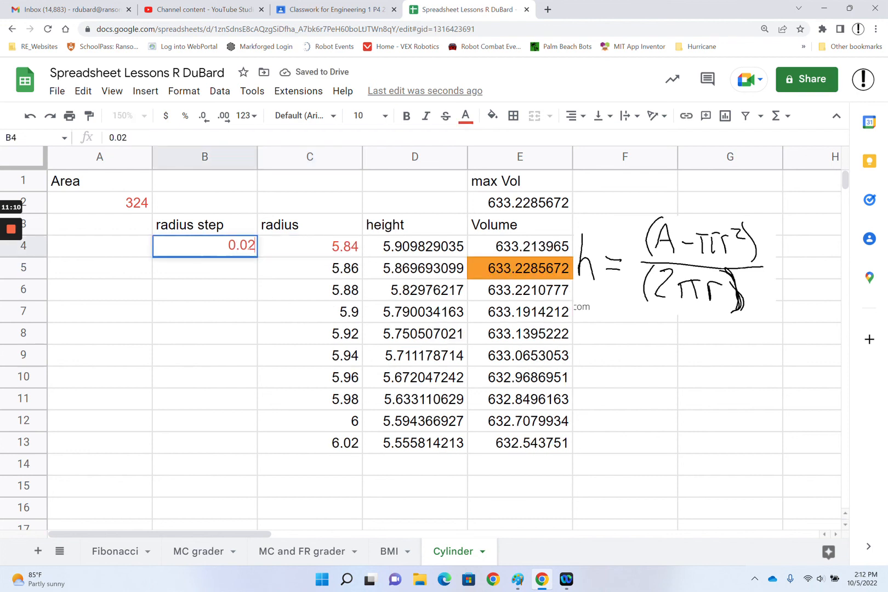
{"action": "key", "text": "BackSpace"}
{"action": "type", "text": "1"}
{"action": "key", "text": "Return"}
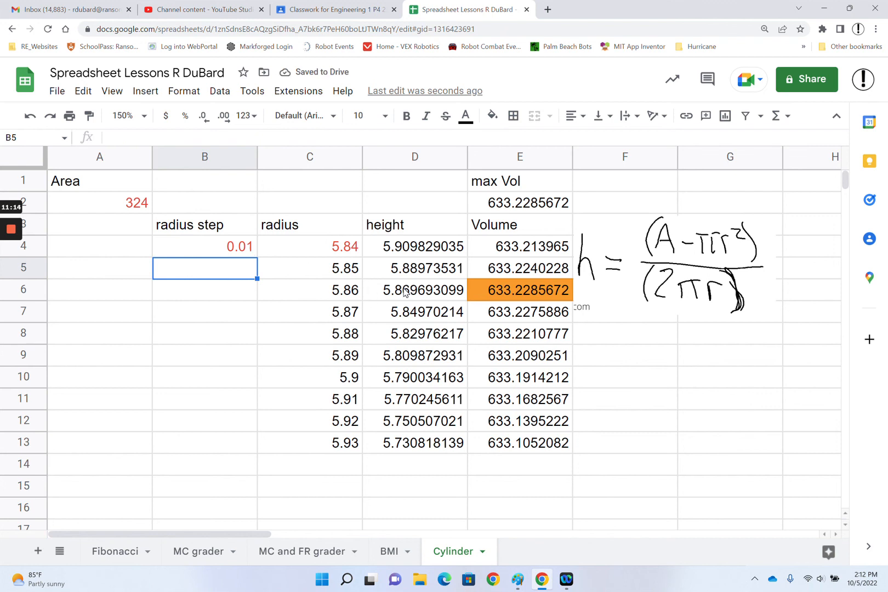
- Set the starting radius in C4 to 5.85 and the radius step in B4 to 0.002
{"action": "left_click", "coordinate": [355, 248]}
{"action": "double_click", "coordinate": [360, 245]}
{"action": "key", "text": "BackSpace"}
{"action": "type", "text": "5"}
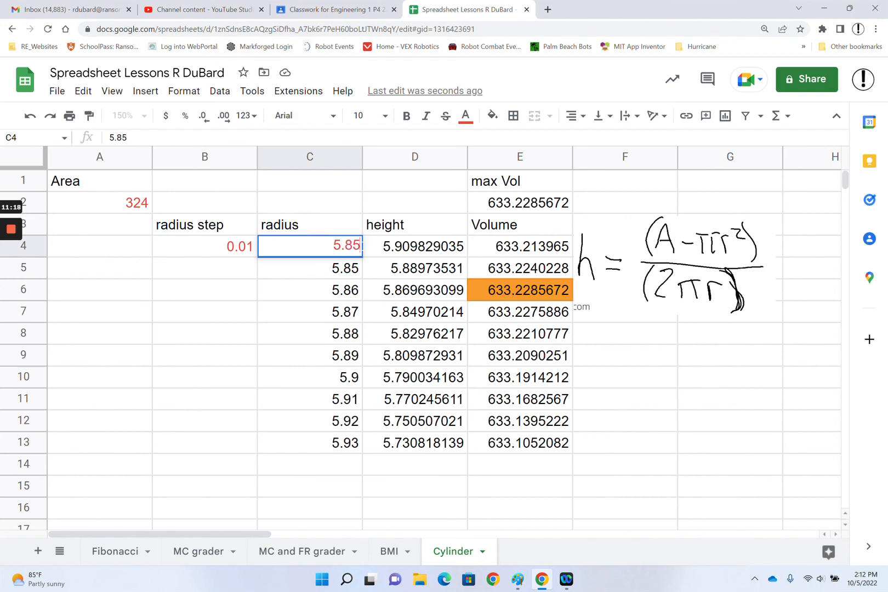
{"action": "key", "text": "Return"}
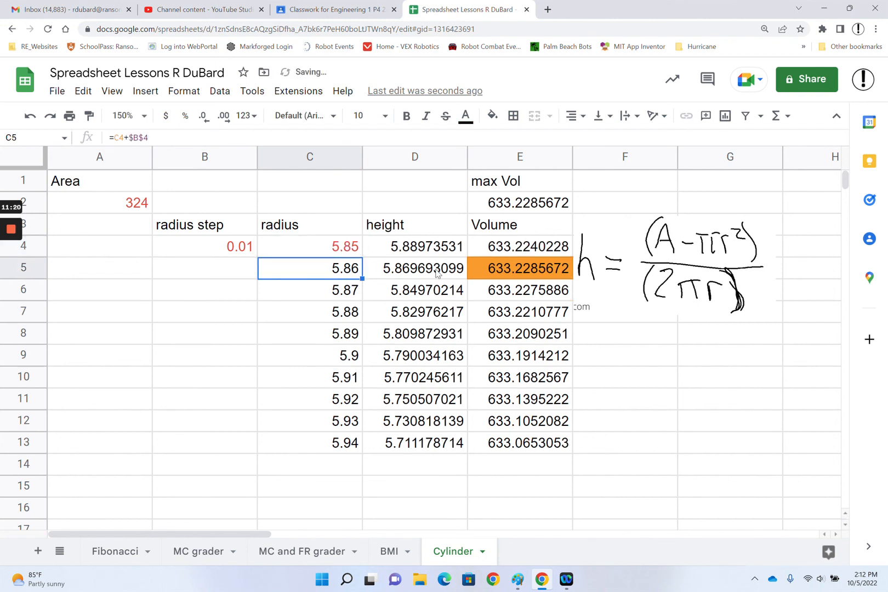
{"action": "double_click", "coordinate": [252, 248]}
{"action": "key", "text": "BackSpace"}
{"action": "type", "text": "02"}
{"action": "key", "text": "Return"}
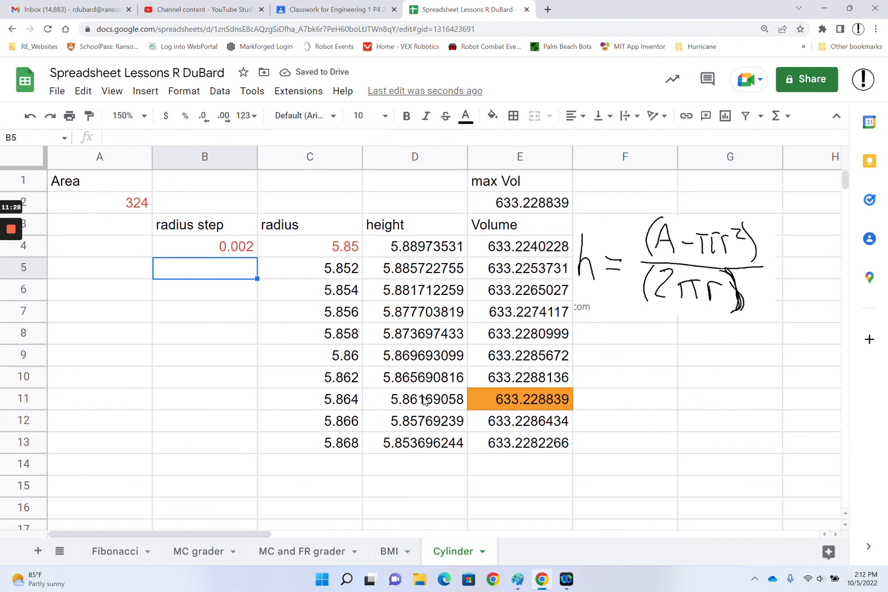
{"action": "left_click", "coordinate": [357, 384]}
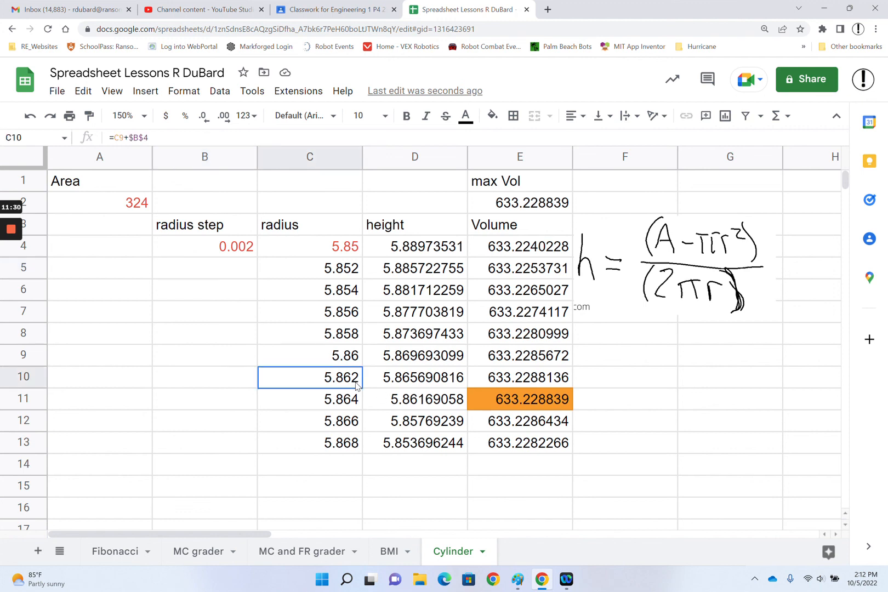
- Narrow the table by setting the starting radius in C4 to 5.862 and the radius step in B4 to 0.001
{"action": "double_click", "coordinate": [360, 249]}
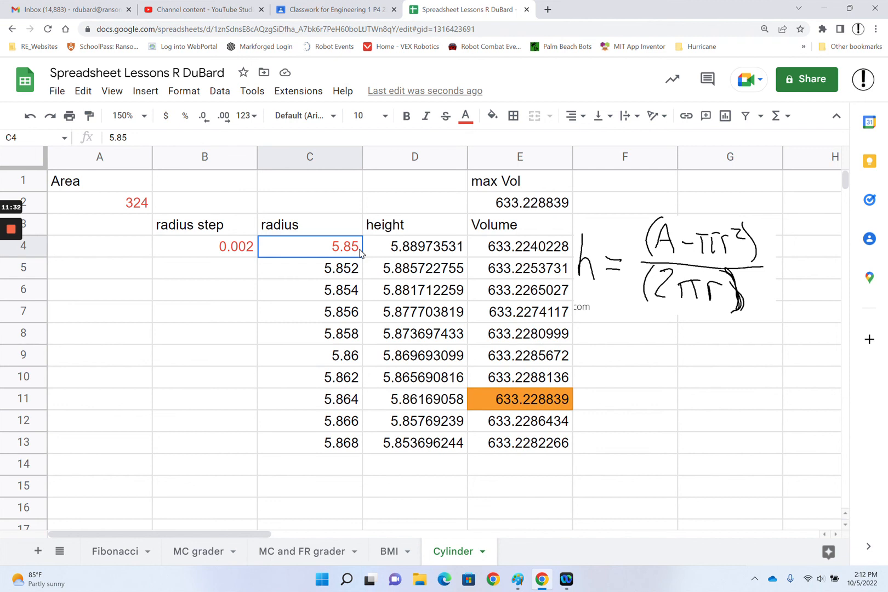
{"action": "key", "text": "BackSpace"}
{"action": "type", "text": "62"}
{"action": "key", "text": "Return"}
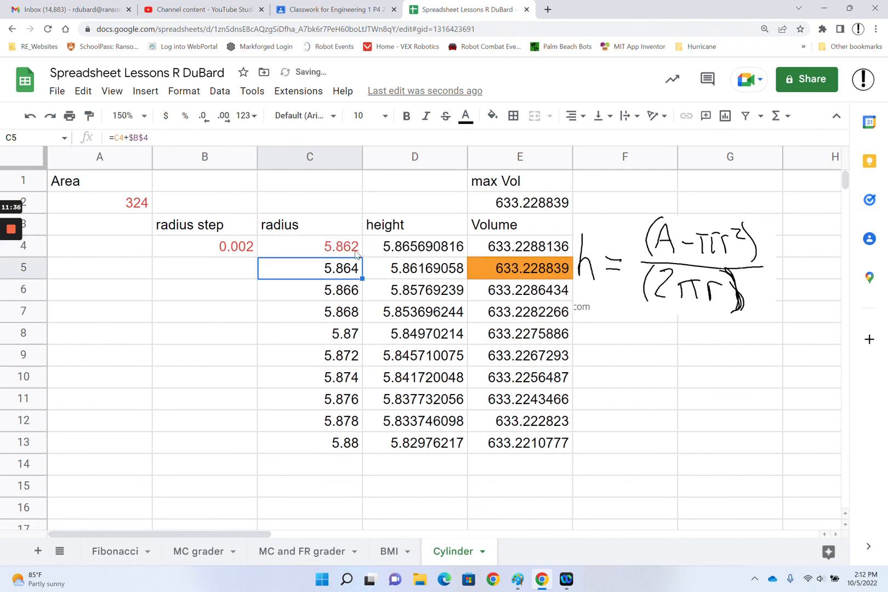
{"action": "left_click", "coordinate": [254, 249]}
{"action": "key", "text": "BackSpace"}
{"action": "type", "text": "1"}
{"action": "key", "text": "Return"}
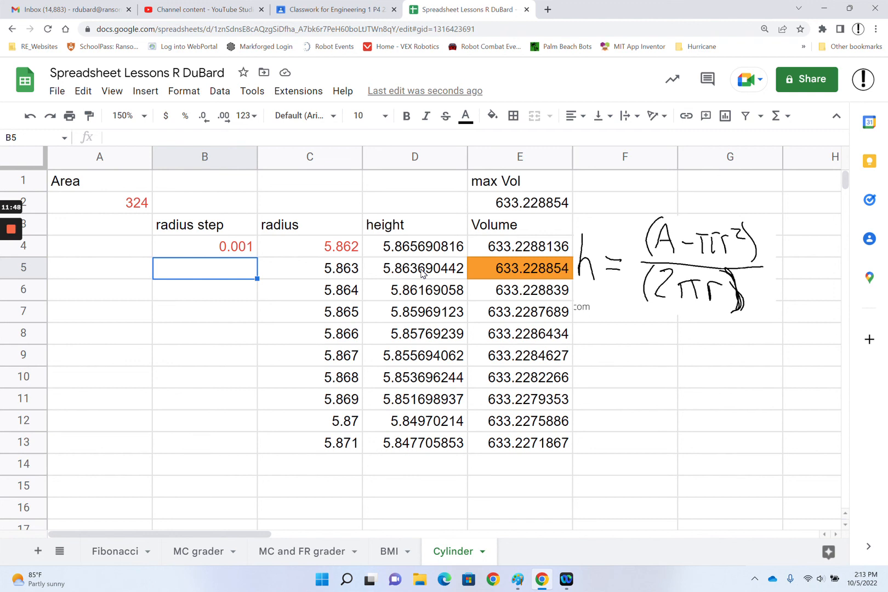
- Reduce the radius step in B4 to 0.0002
{"action": "double_click", "coordinate": [255, 248]}
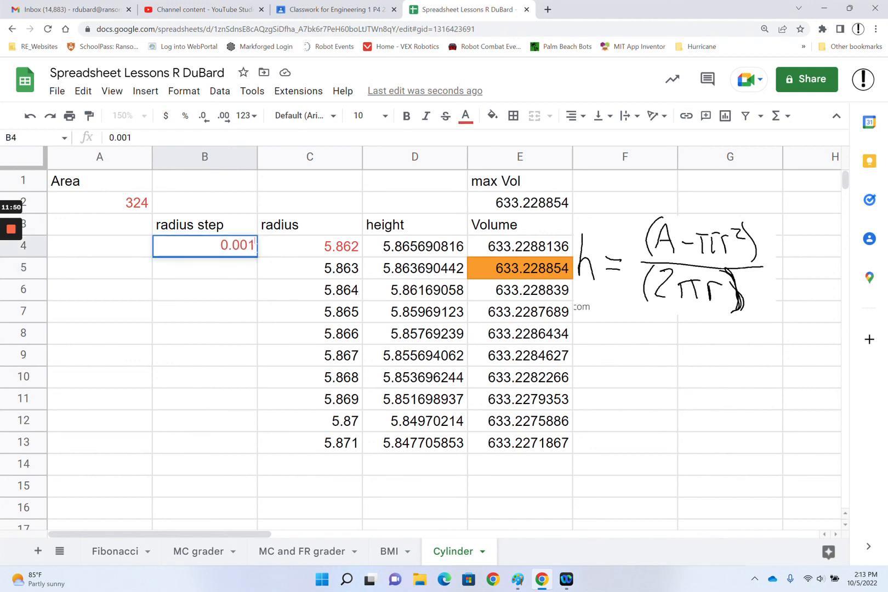
{"action": "key", "text": "BackSpace"}
{"action": "type", "text": "02"}
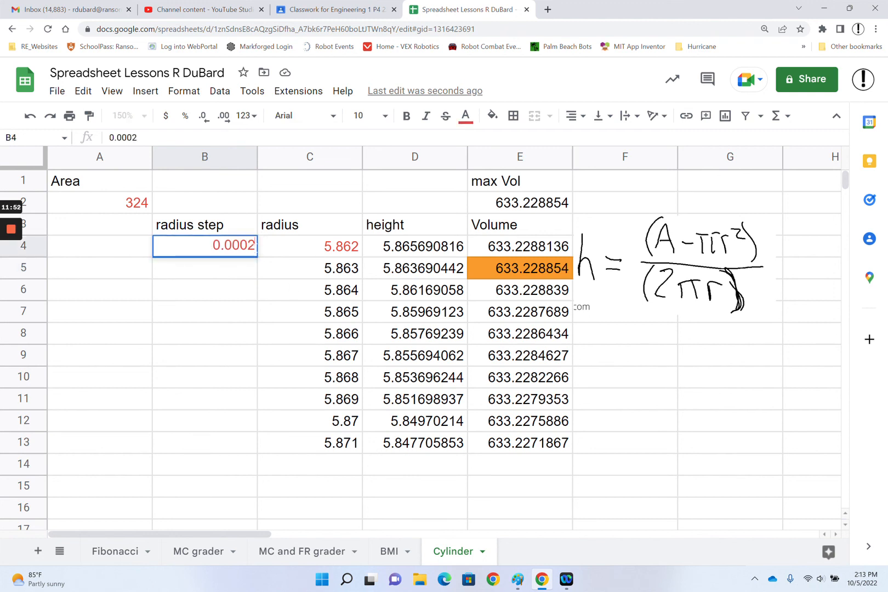
{"action": "key", "text": "Return"}
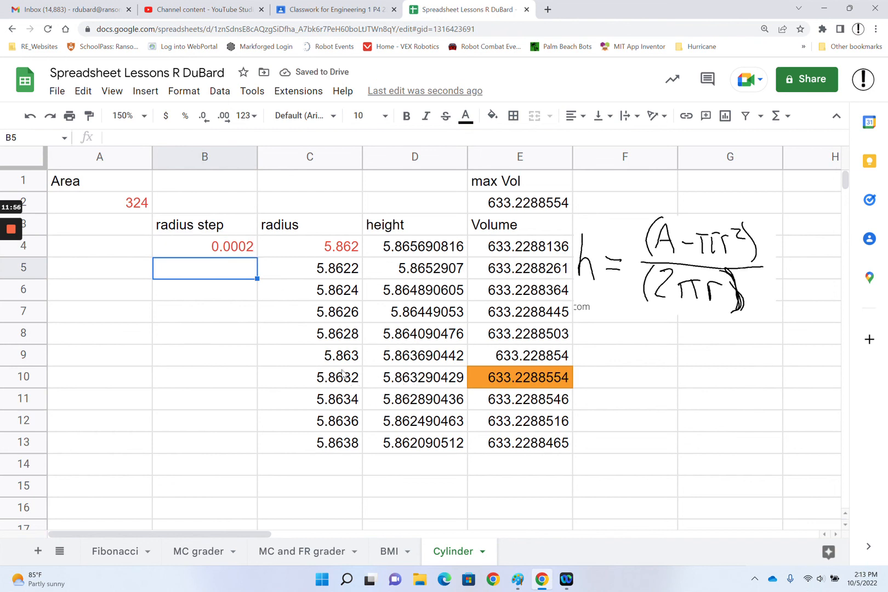
- Set the starting radius in C4 to 5.863 and the radius step in B4 to 0.0001
{"action": "double_click", "coordinate": [357, 246]}
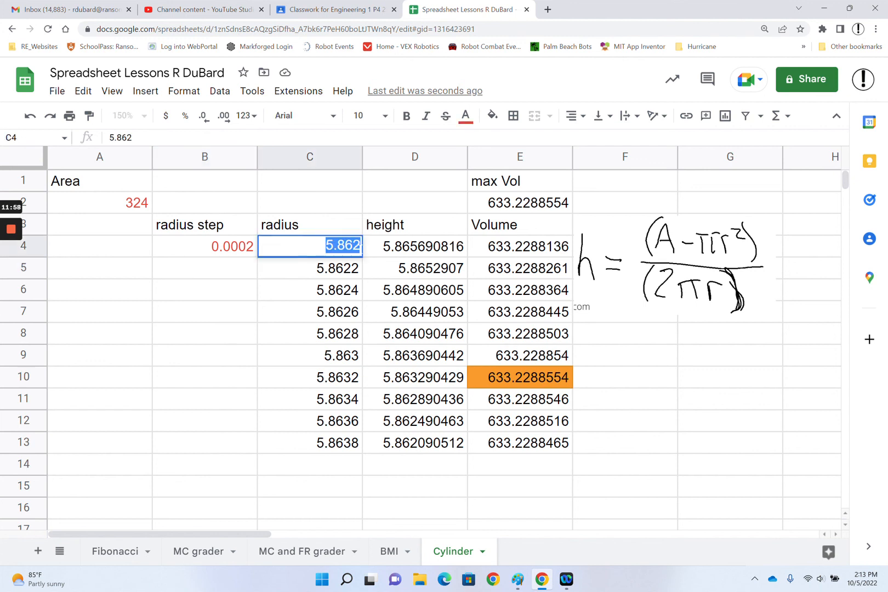
{"action": "left_click", "coordinate": [358, 245]}
{"action": "key", "text": "BackSpace"}
{"action": "type", "text": "3"}
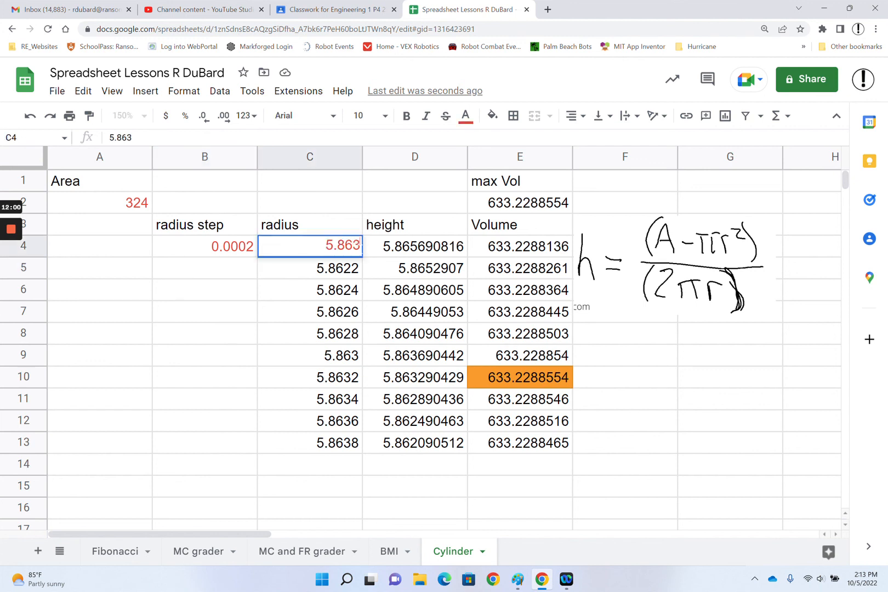
{"action": "key", "text": "Return"}
{"action": "left_click", "coordinate": [254, 250]}
{"action": "double_click", "coordinate": [253, 247]}
{"action": "key", "text": "BackSpace"}
{"action": "type", "text": "1"}
{"action": "key", "text": "Return"}
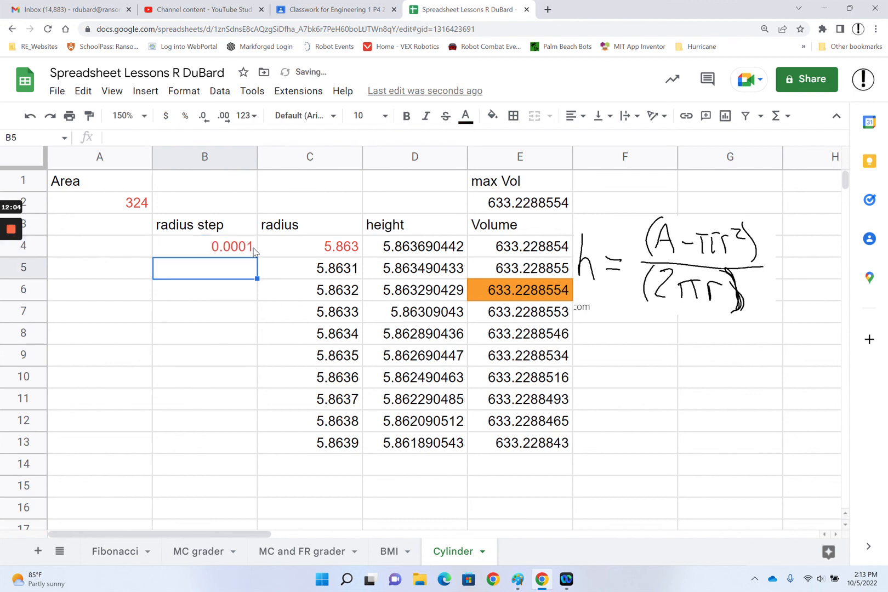